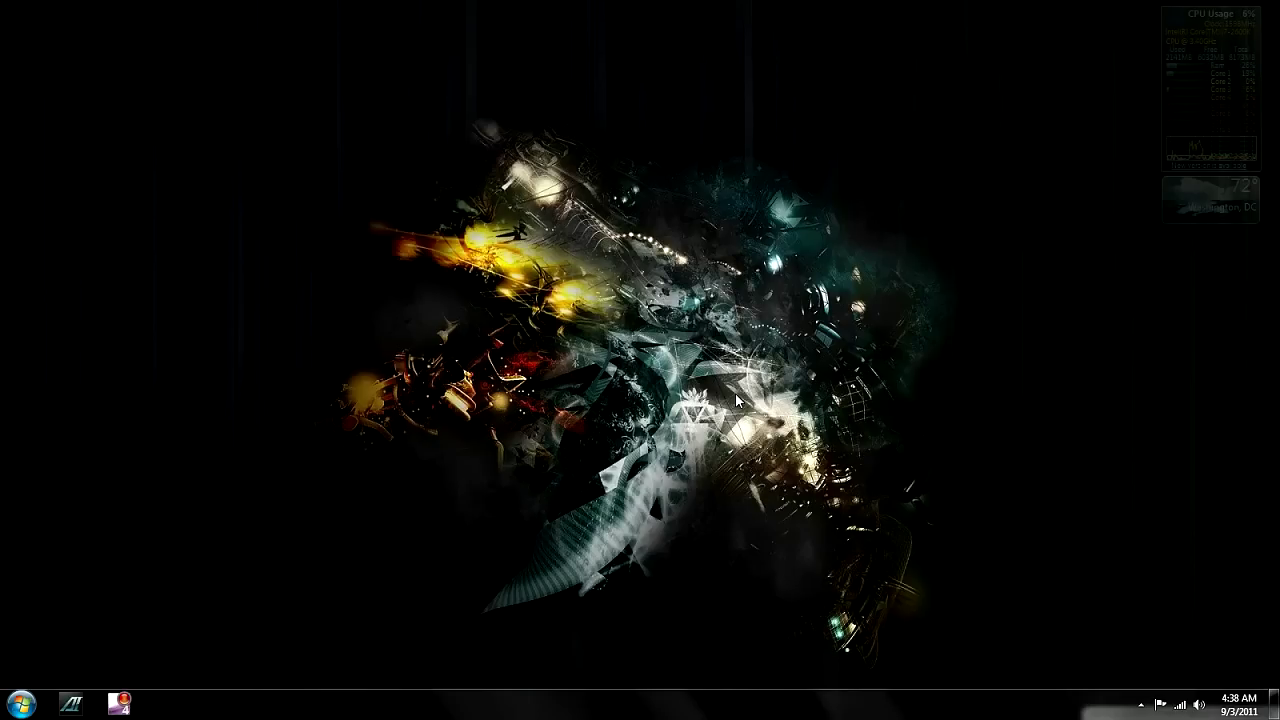
Bring up the Computer drive overview from the Start menu.
double_click(612, 392)
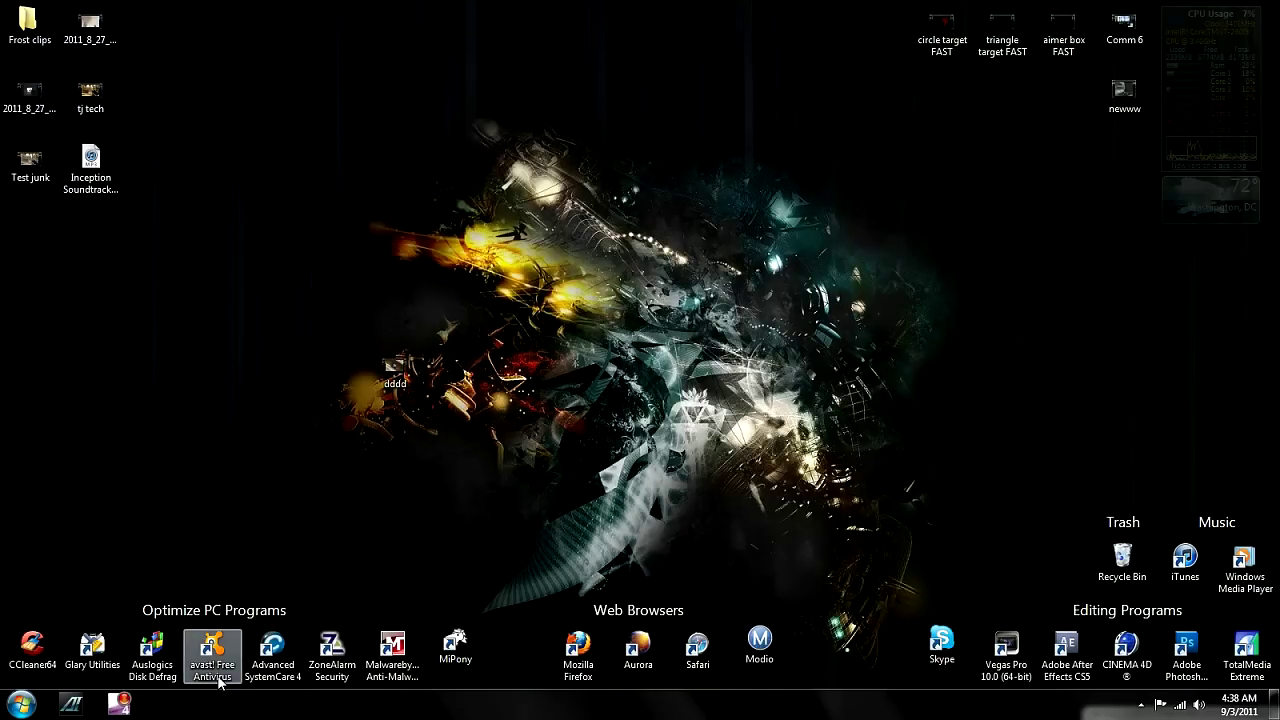
click(20, 704)
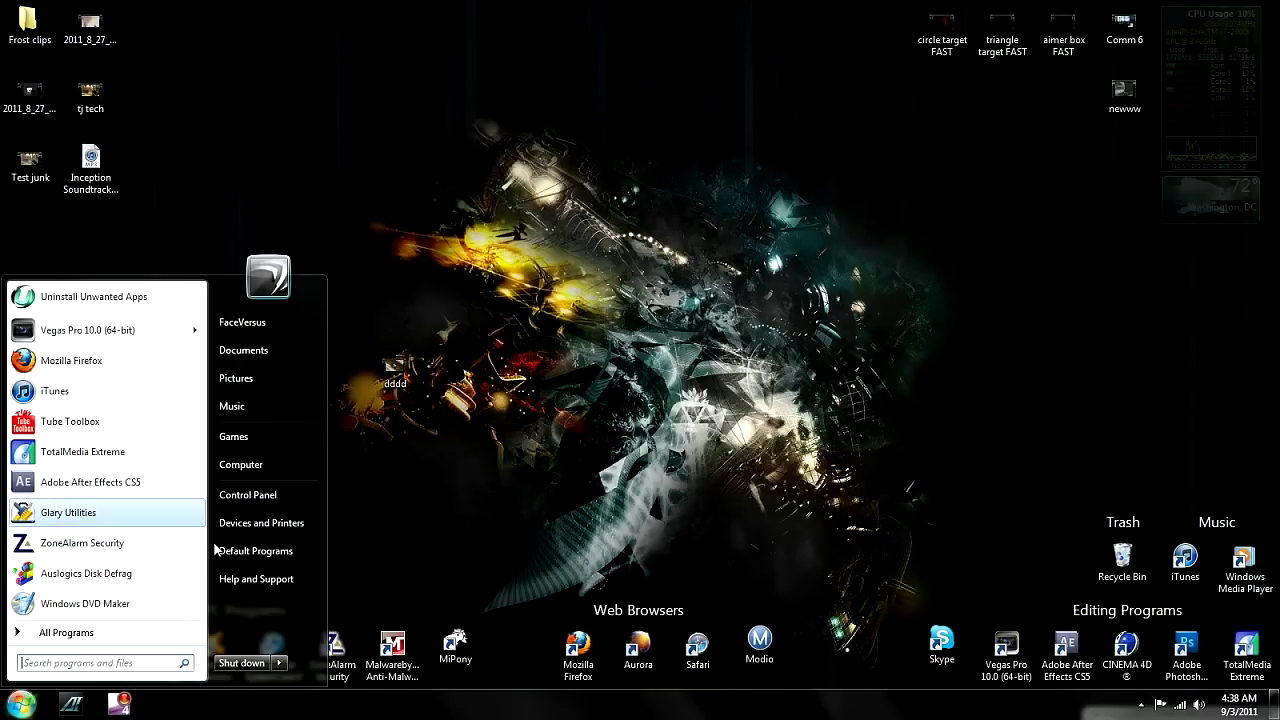
click(269, 453)
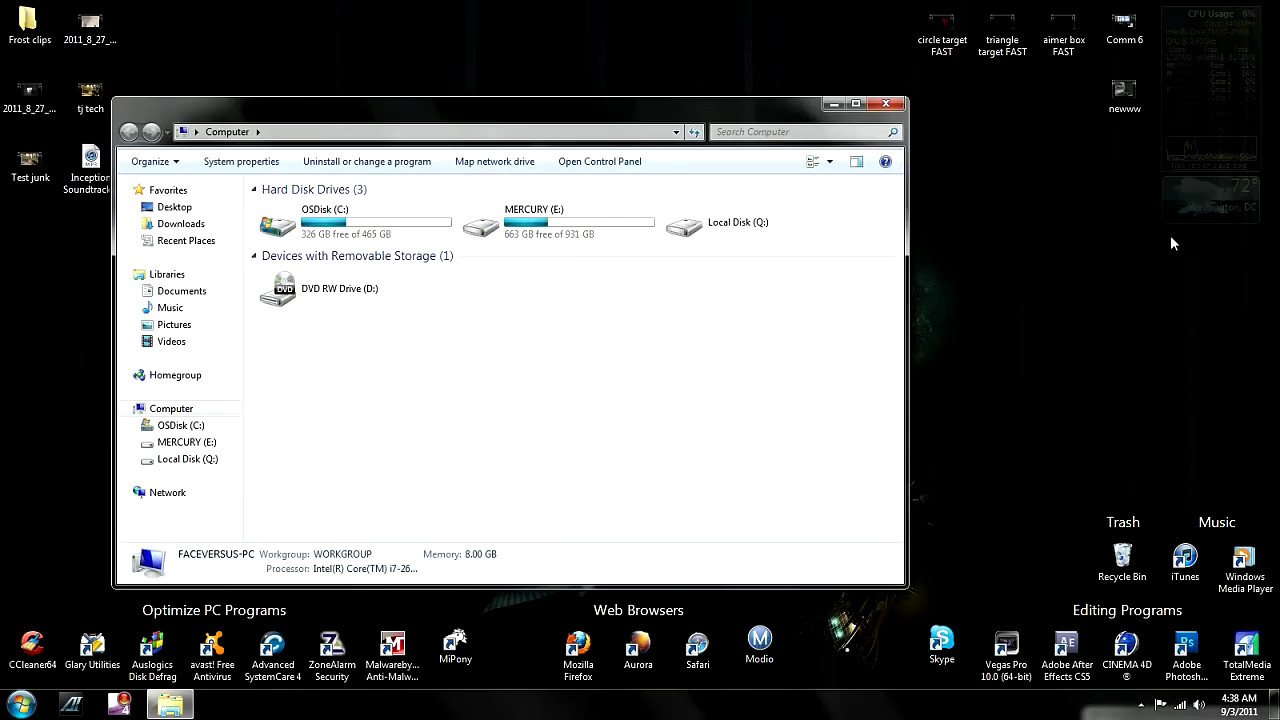
double_click(1139, 250)
Open the Heartwood movie from MERCURY (E:)\Heartwood Clips & Script.
double_click(553, 222)
scroll(247, 497, down, 6)
scroll(247, 497, down, 6)
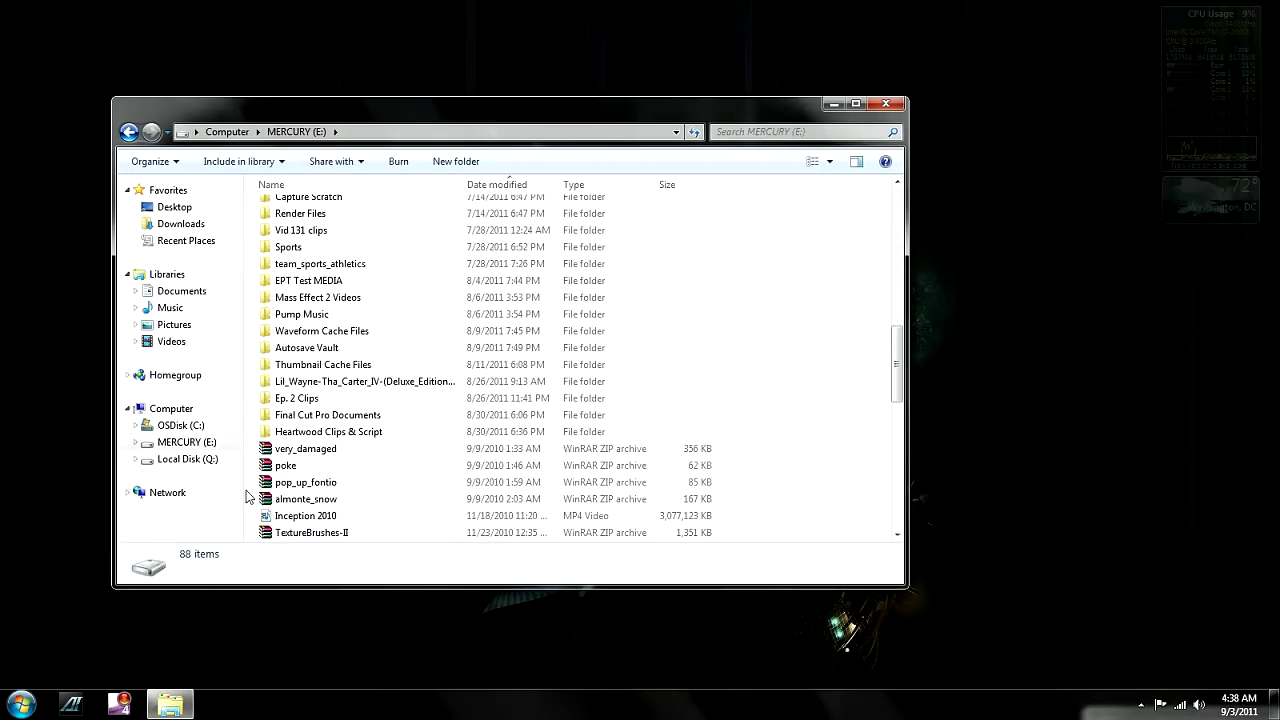
double_click(318, 431)
click(318, 242)
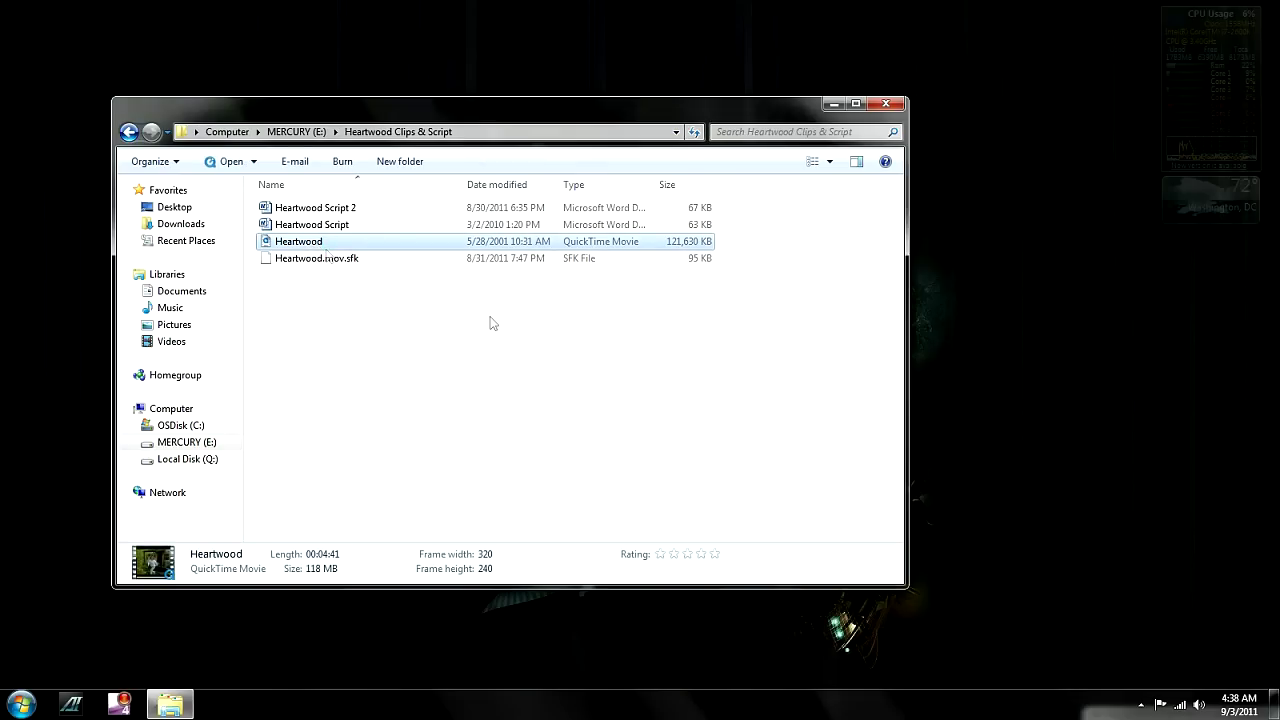
key(Return)
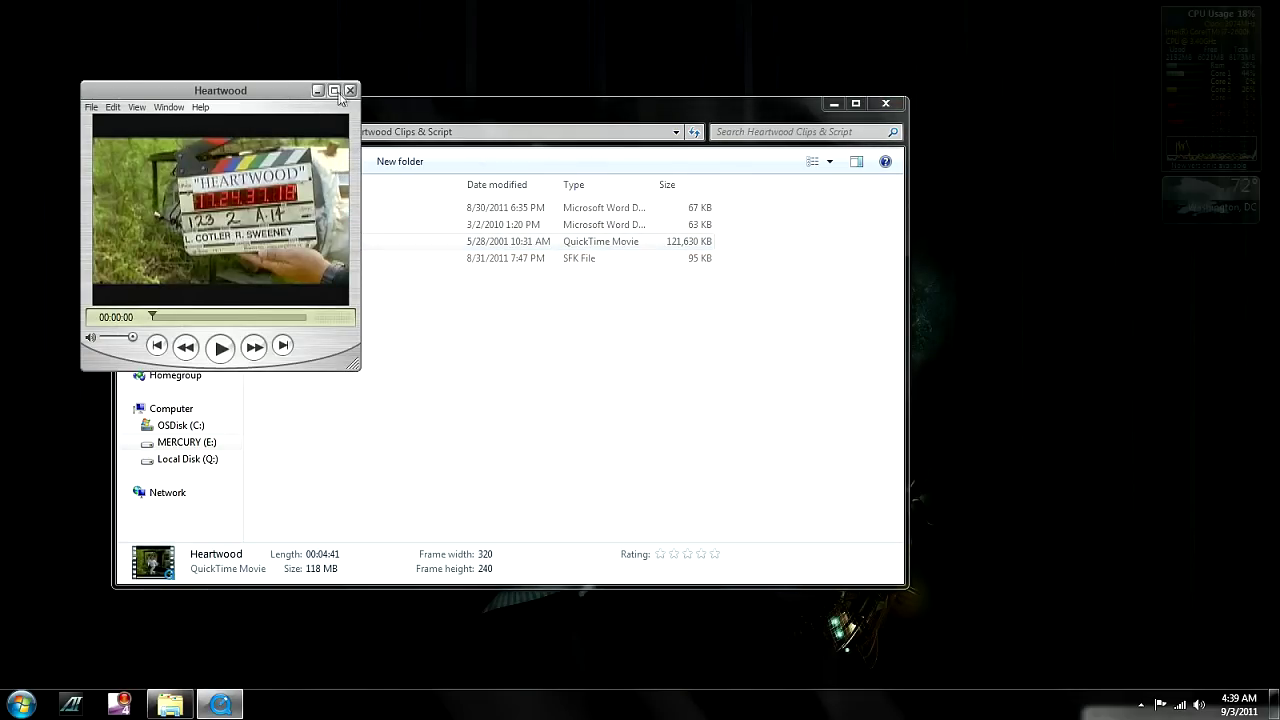
Maximize the player and skim the movie from 00:00:30 to 00:04:03.
click(336, 90)
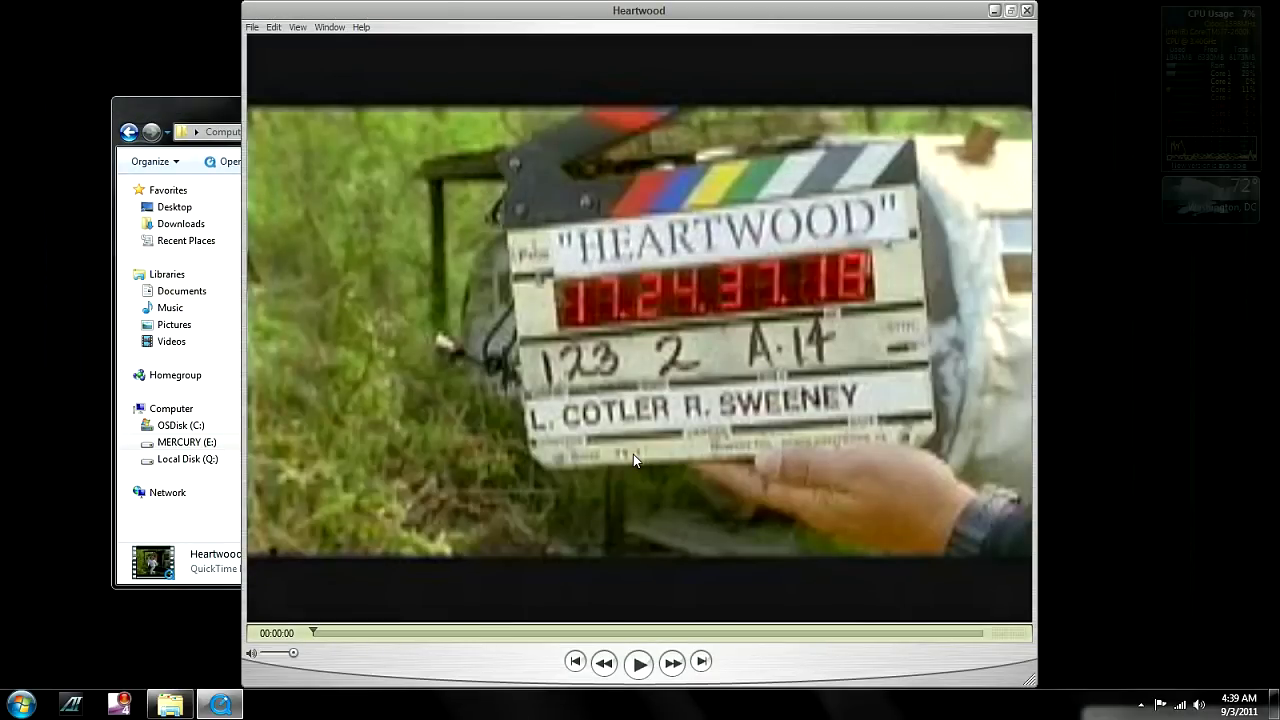
click(386, 633)
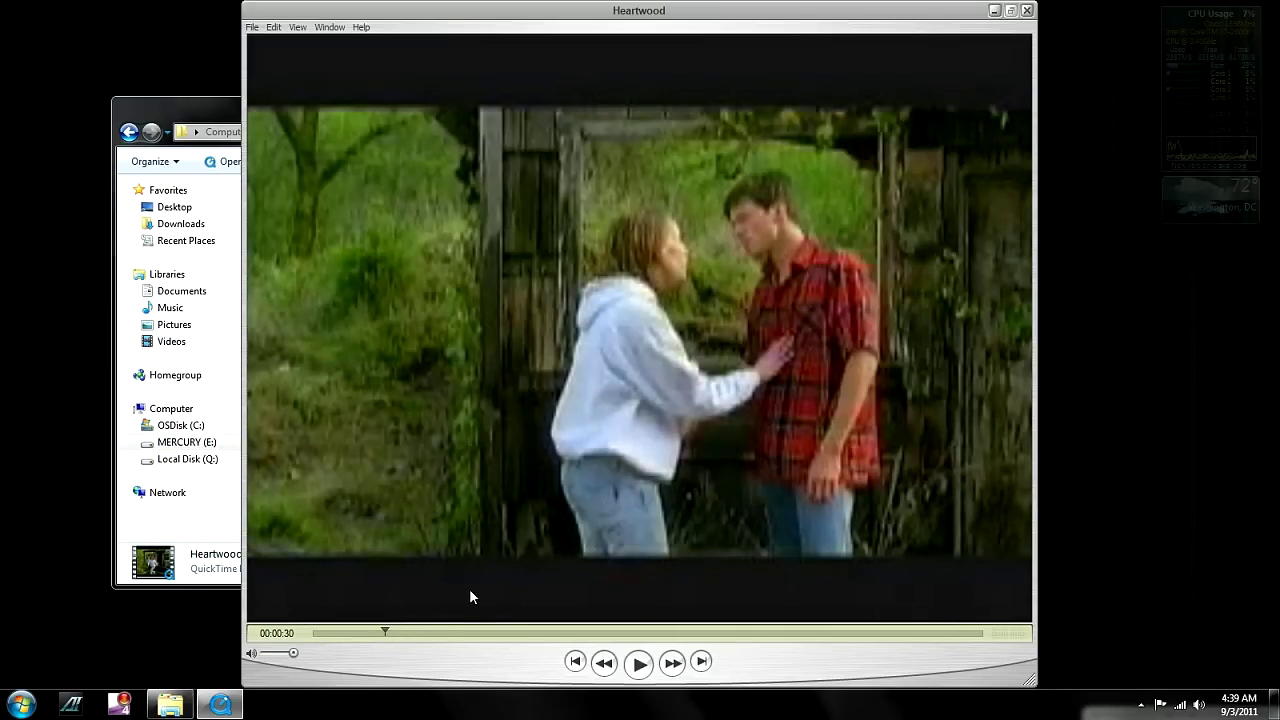
click(557, 632)
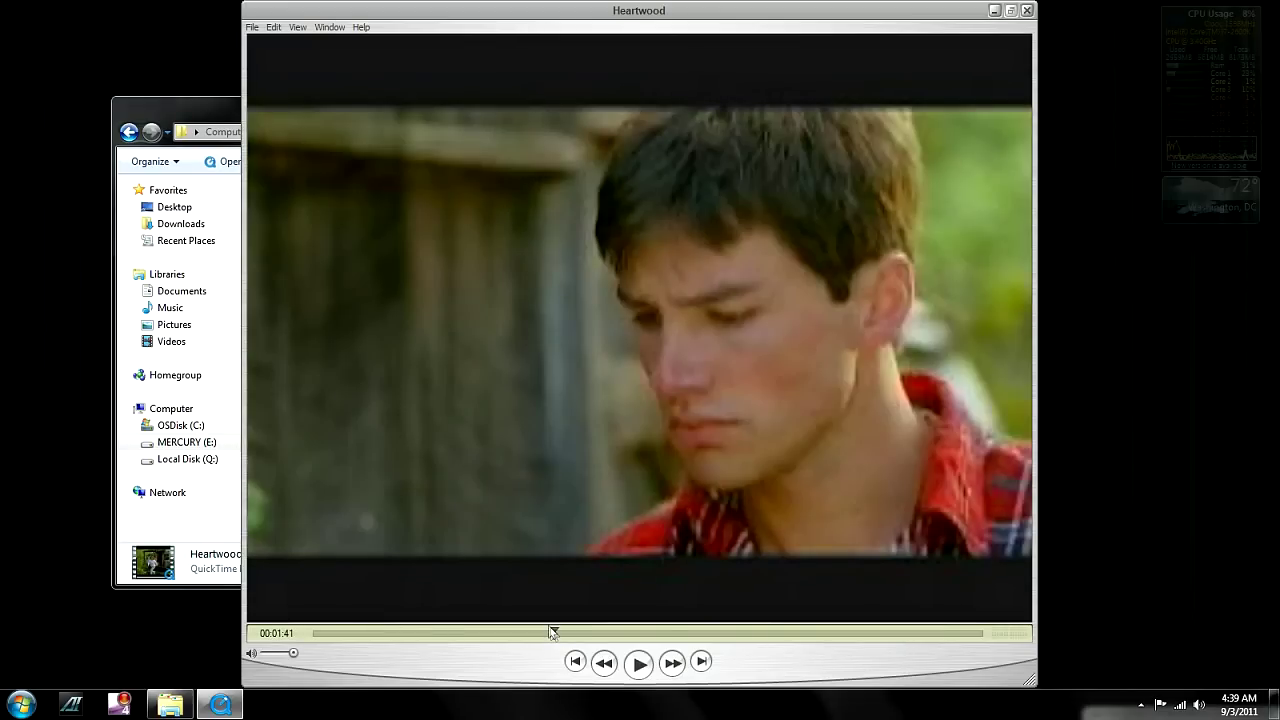
click(736, 633)
click(790, 636)
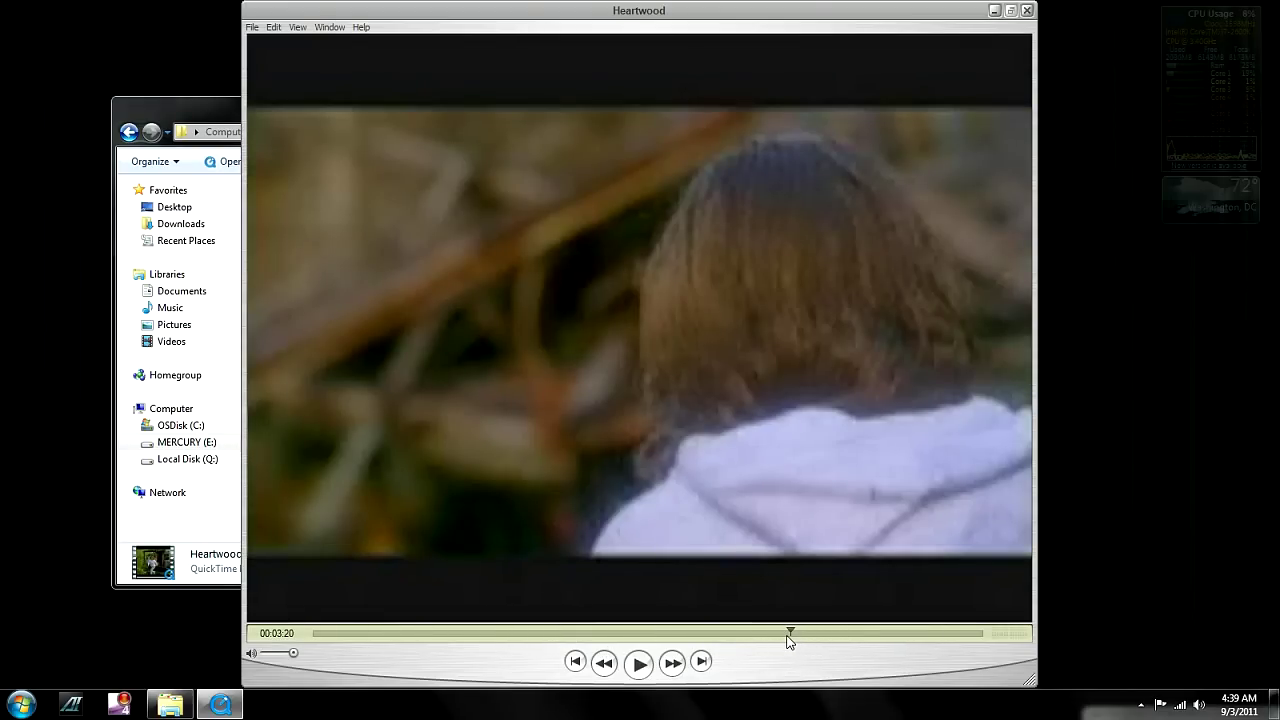
click(848, 634)
click(892, 633)
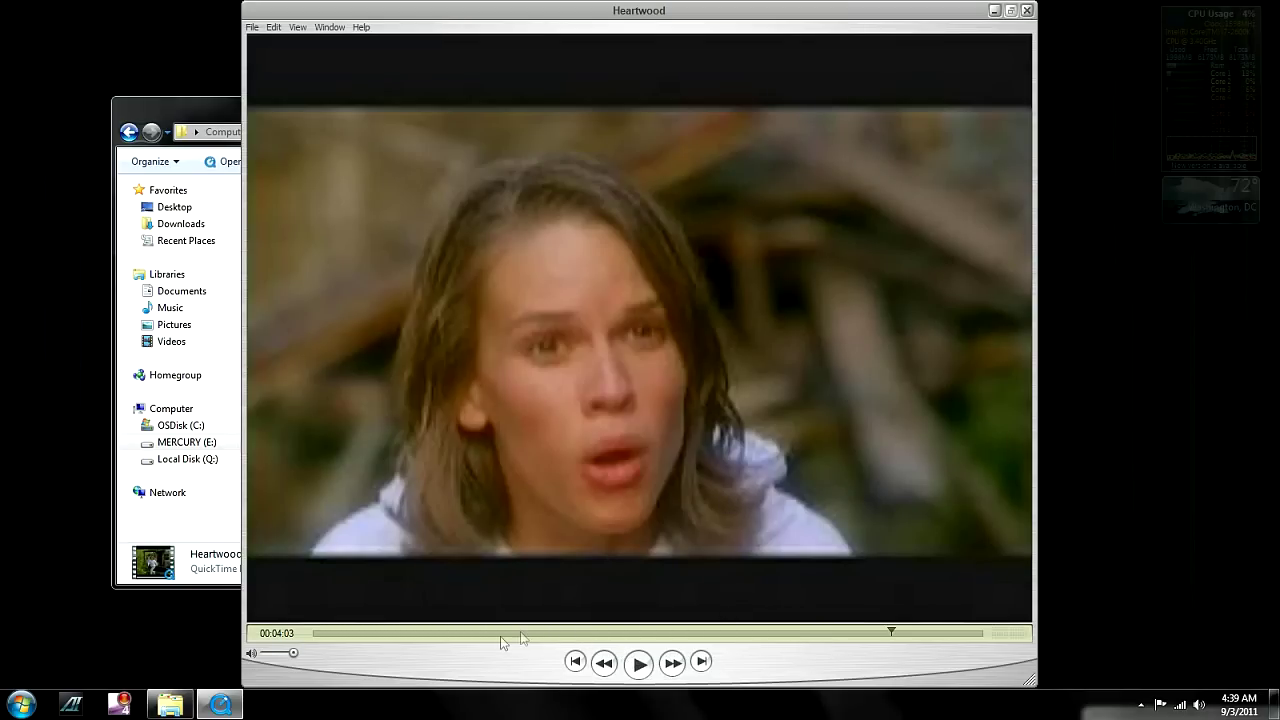
Return to the argument at 00:00:48 and start playback.
click(414, 633)
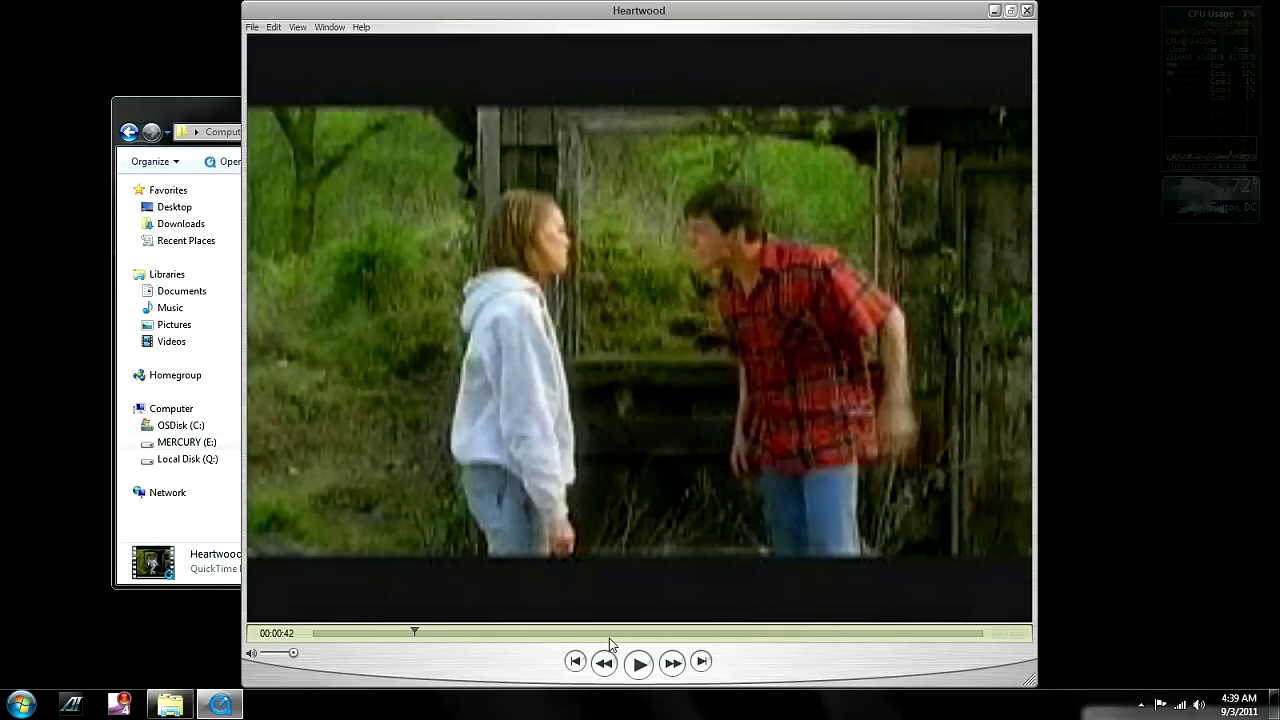
click(609, 634)
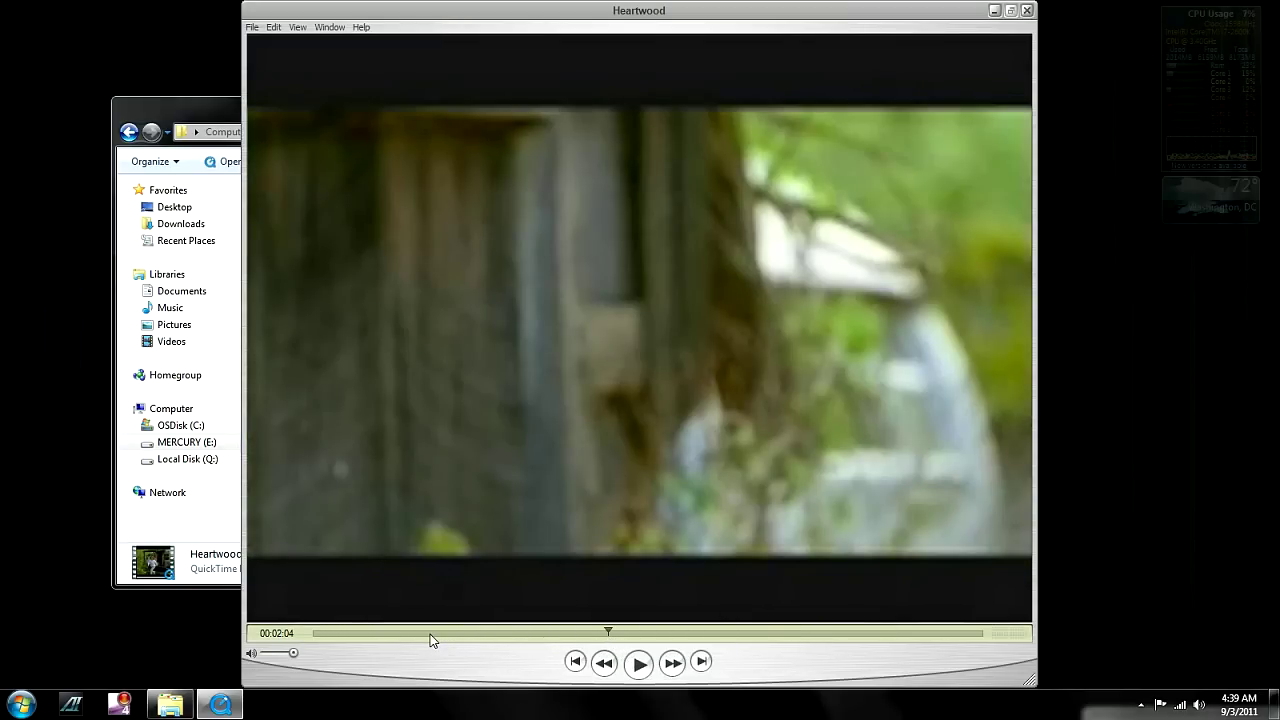
click(430, 634)
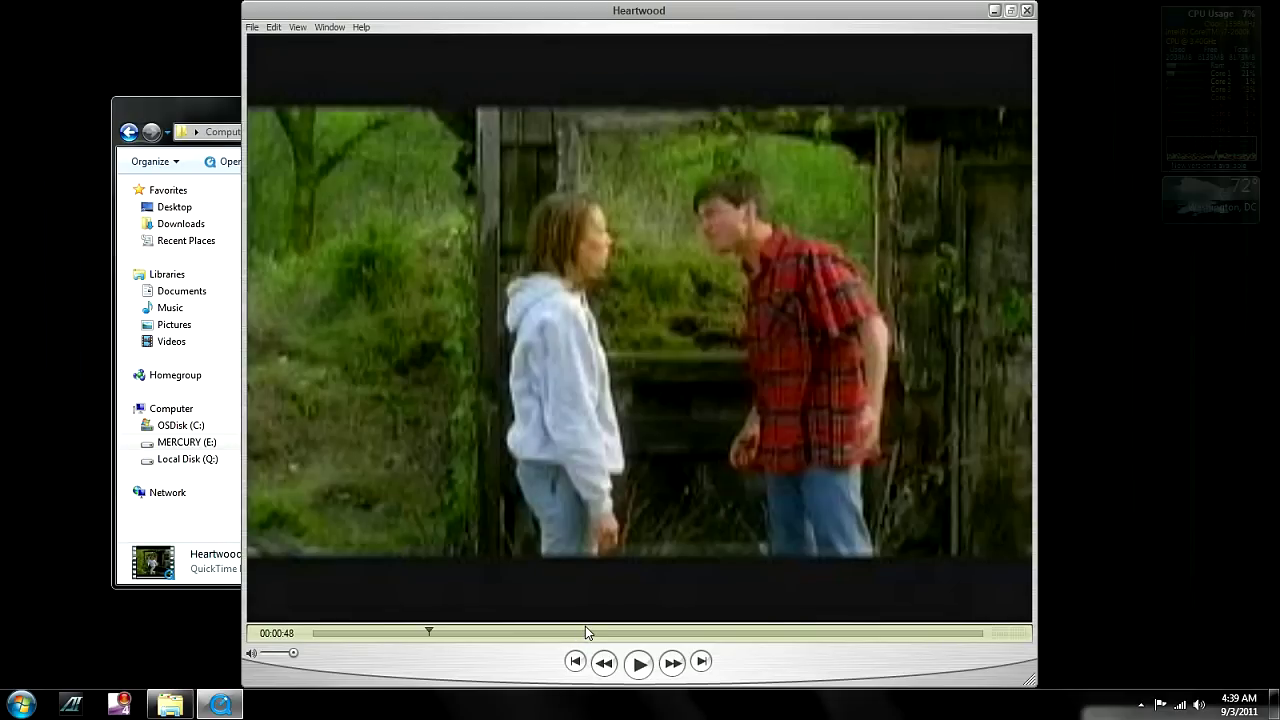
click(649, 666)
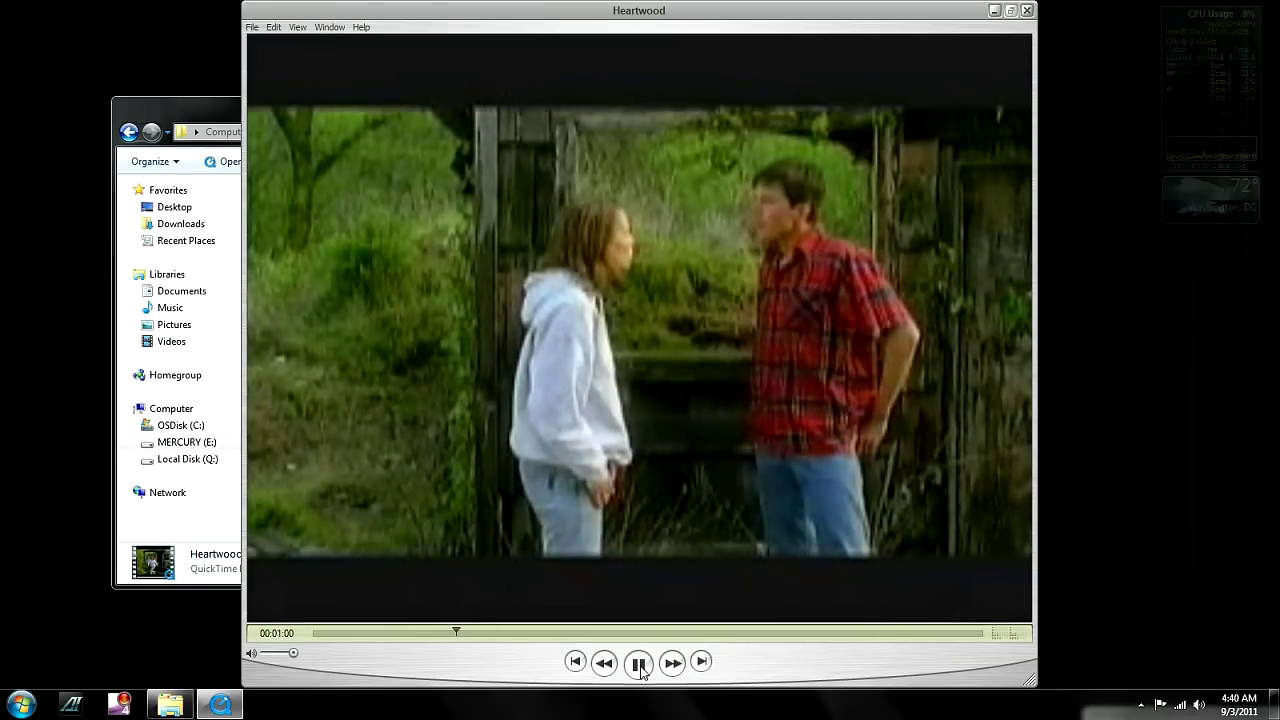
Pause the Heartwood argument scene at 00:01:02.
click(639, 664)
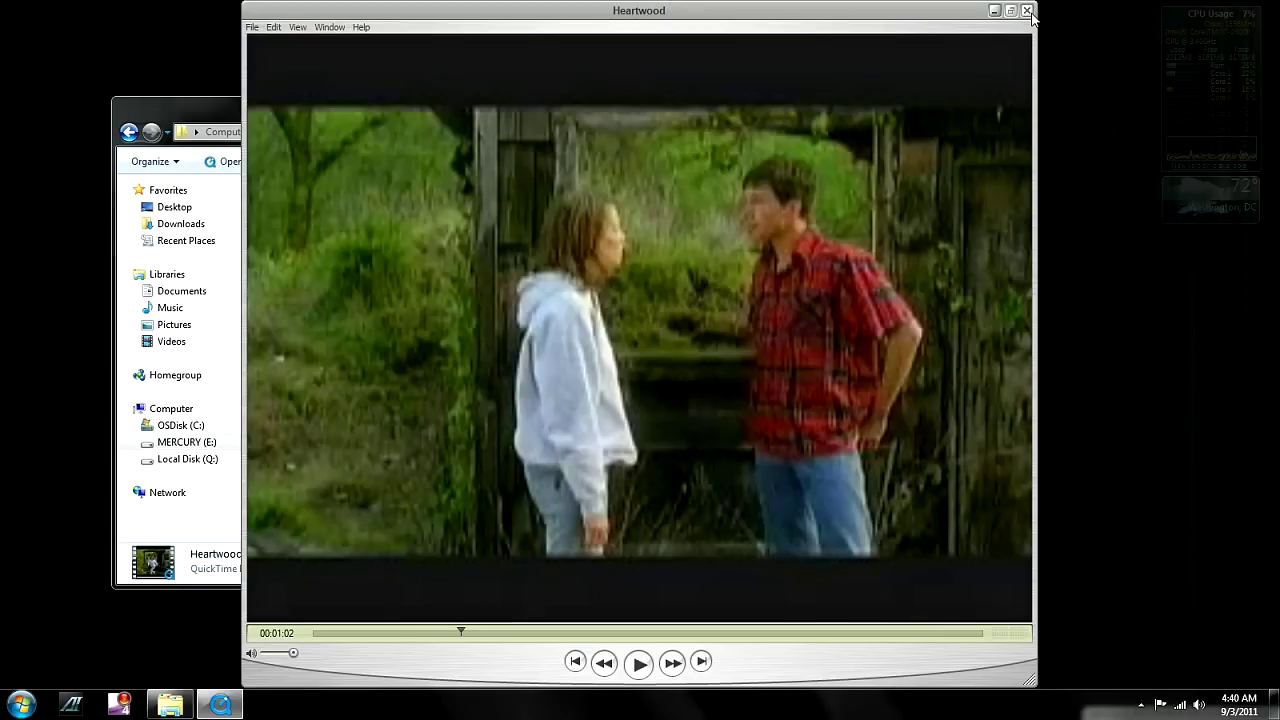
click(1027, 11)
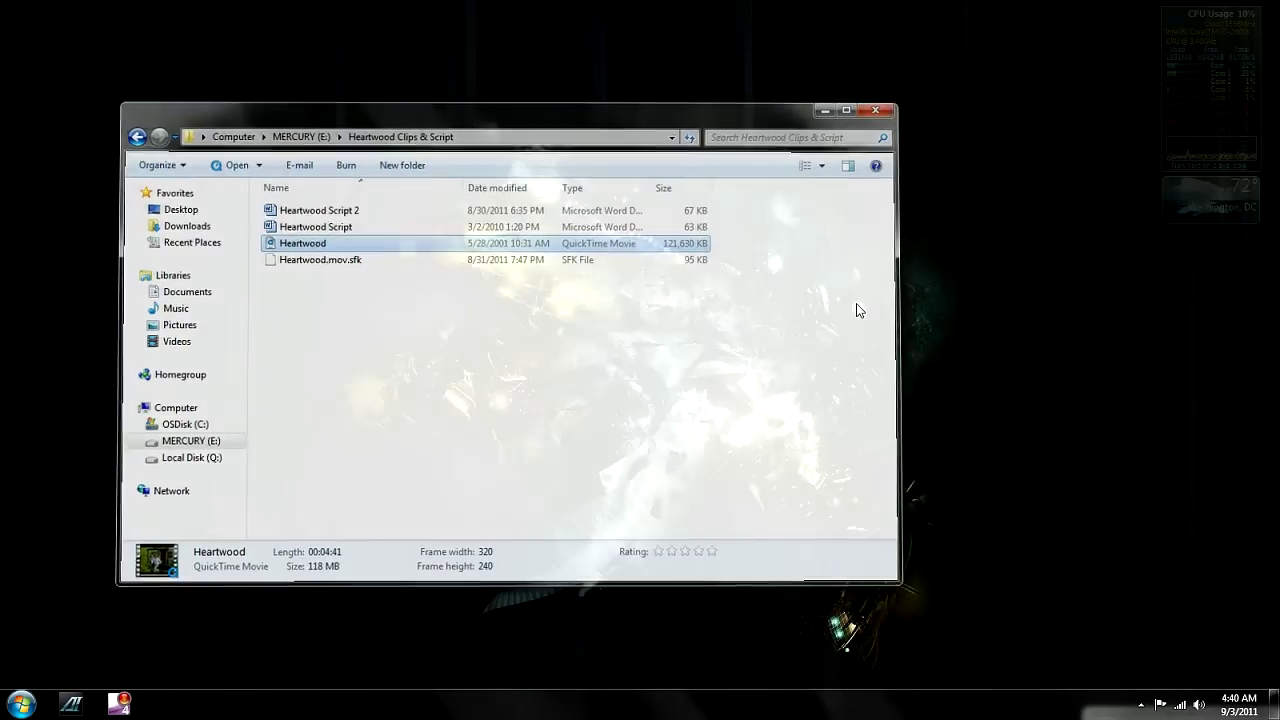
key(alt+F4)
double_click(1027, 655)
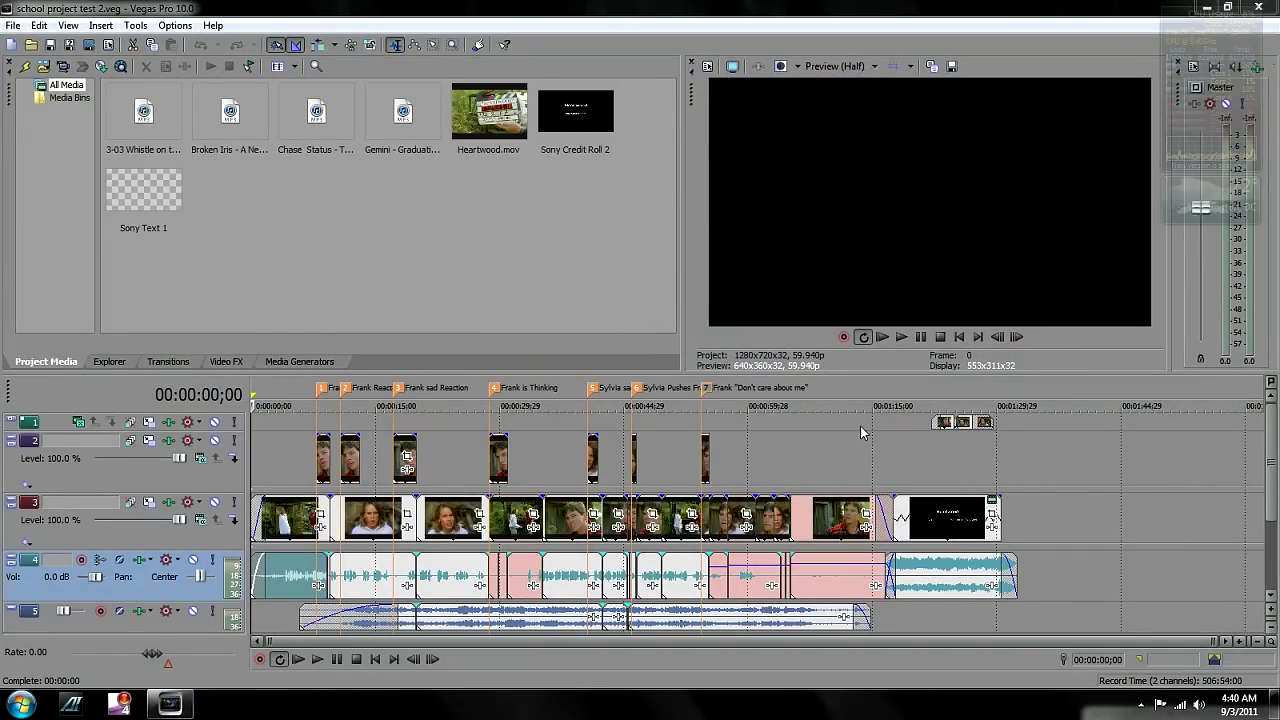
click(882, 442)
scroll(882, 442, up, 2)
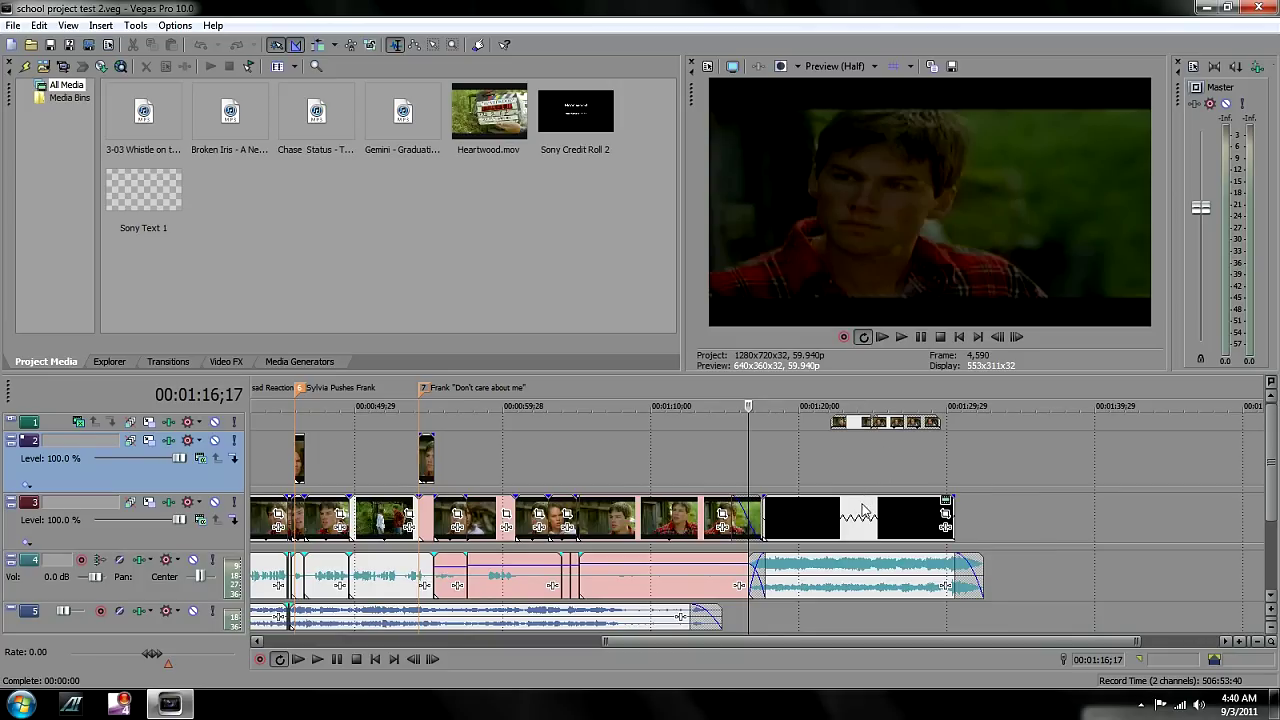
drag(871, 641, 676, 641)
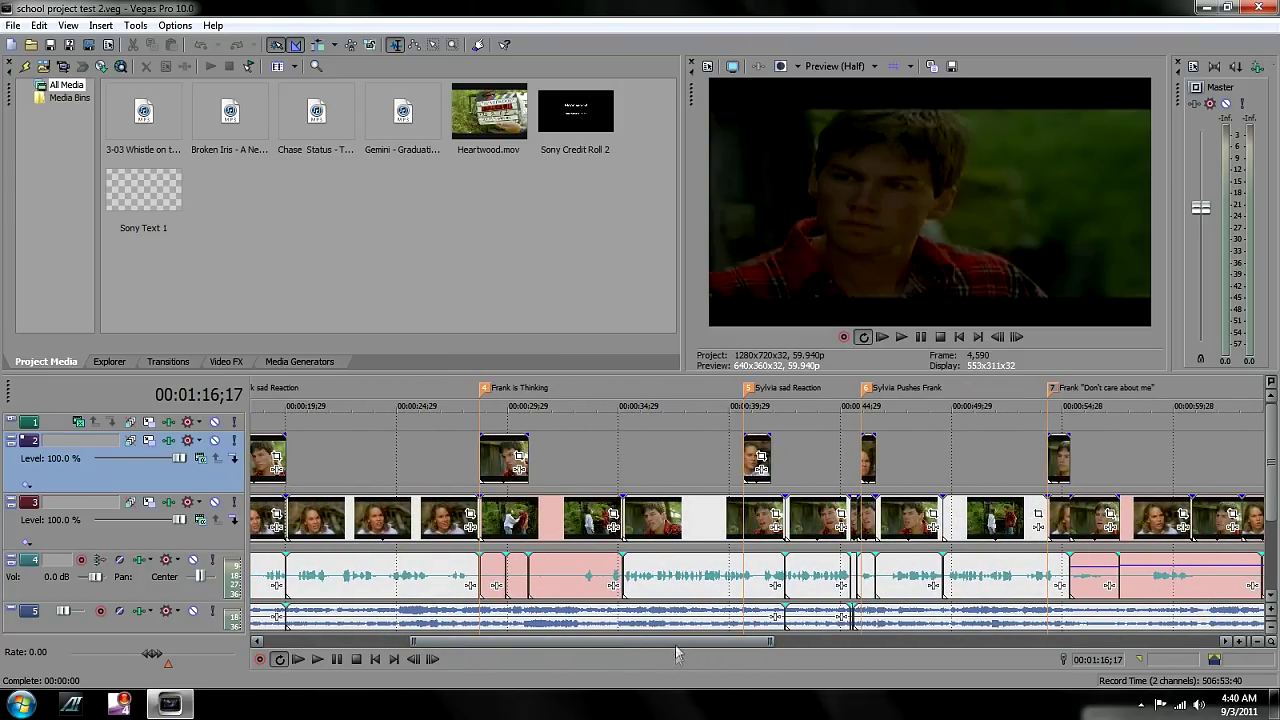
click(555, 522)
click(714, 524)
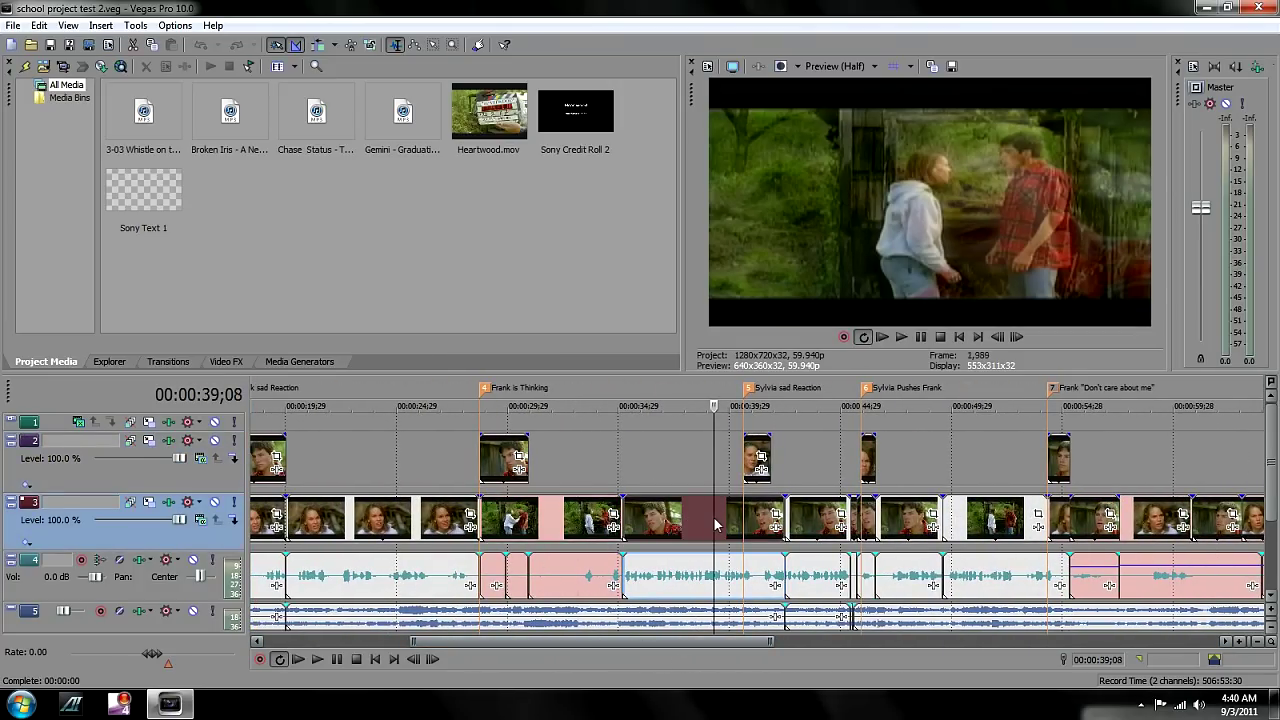
click(918, 520)
click(990, 520)
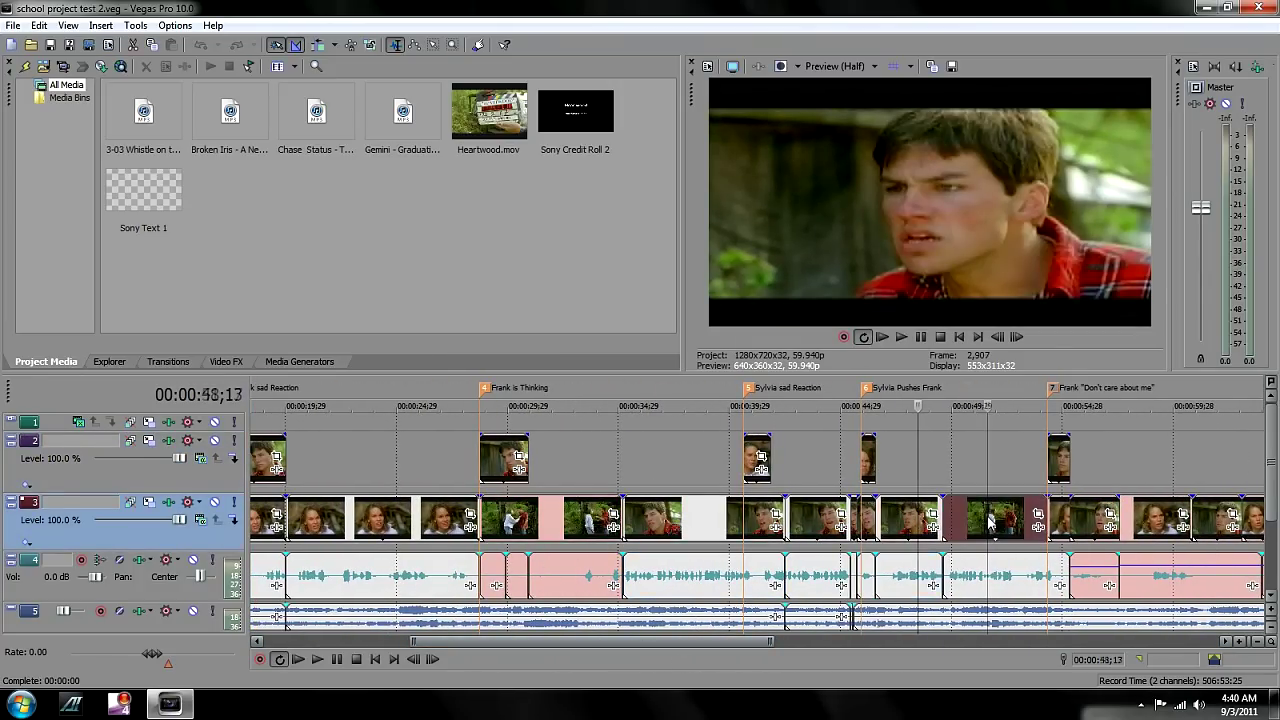
click(906, 520)
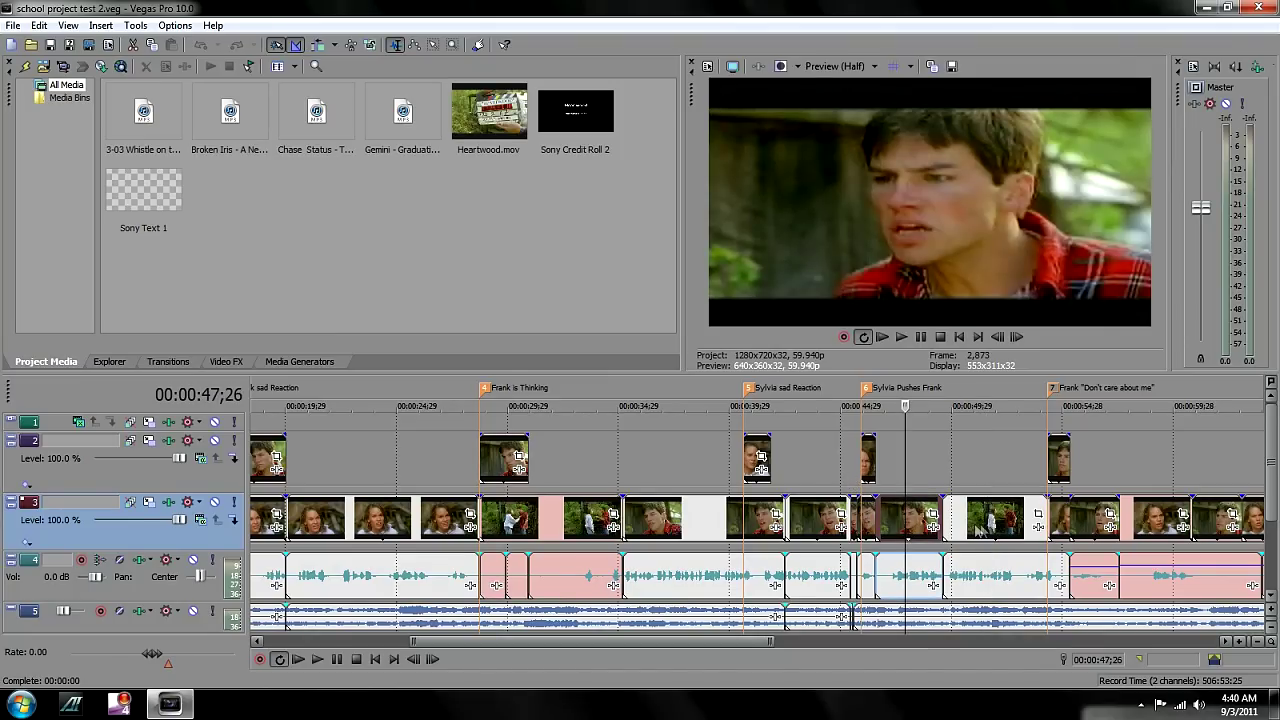
click(985, 520)
click(913, 468)
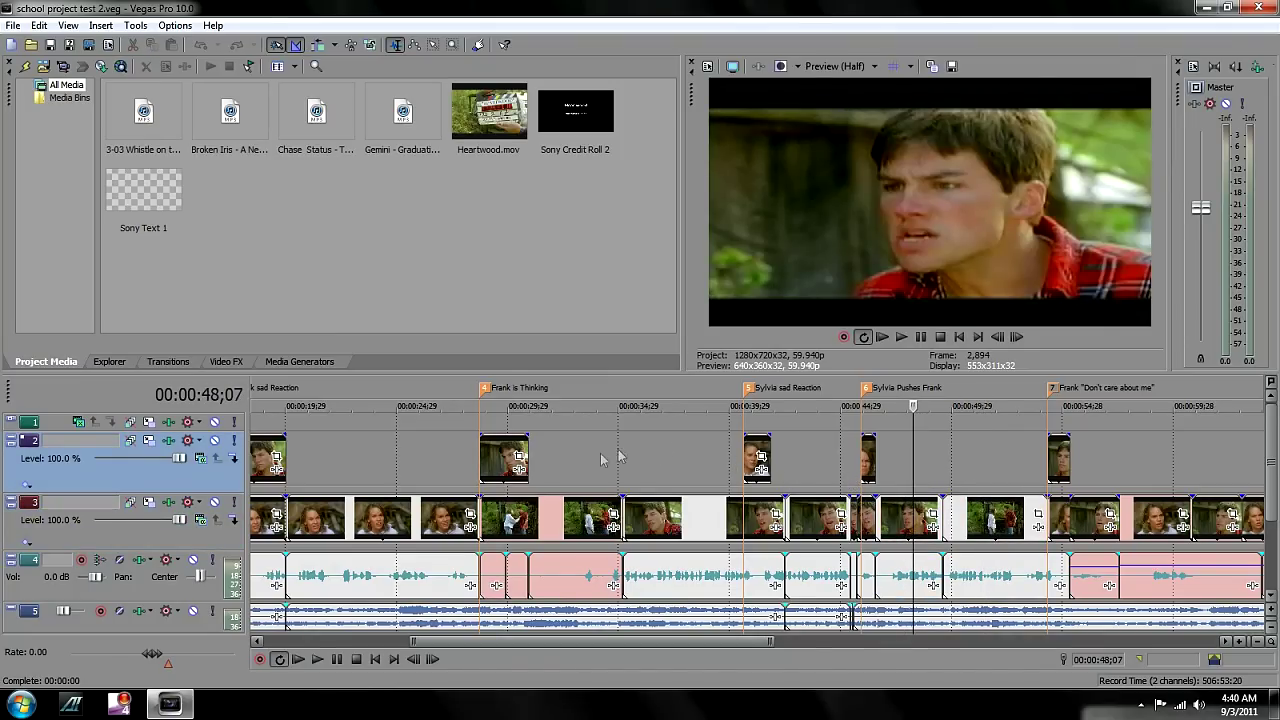
click(580, 457)
click(365, 460)
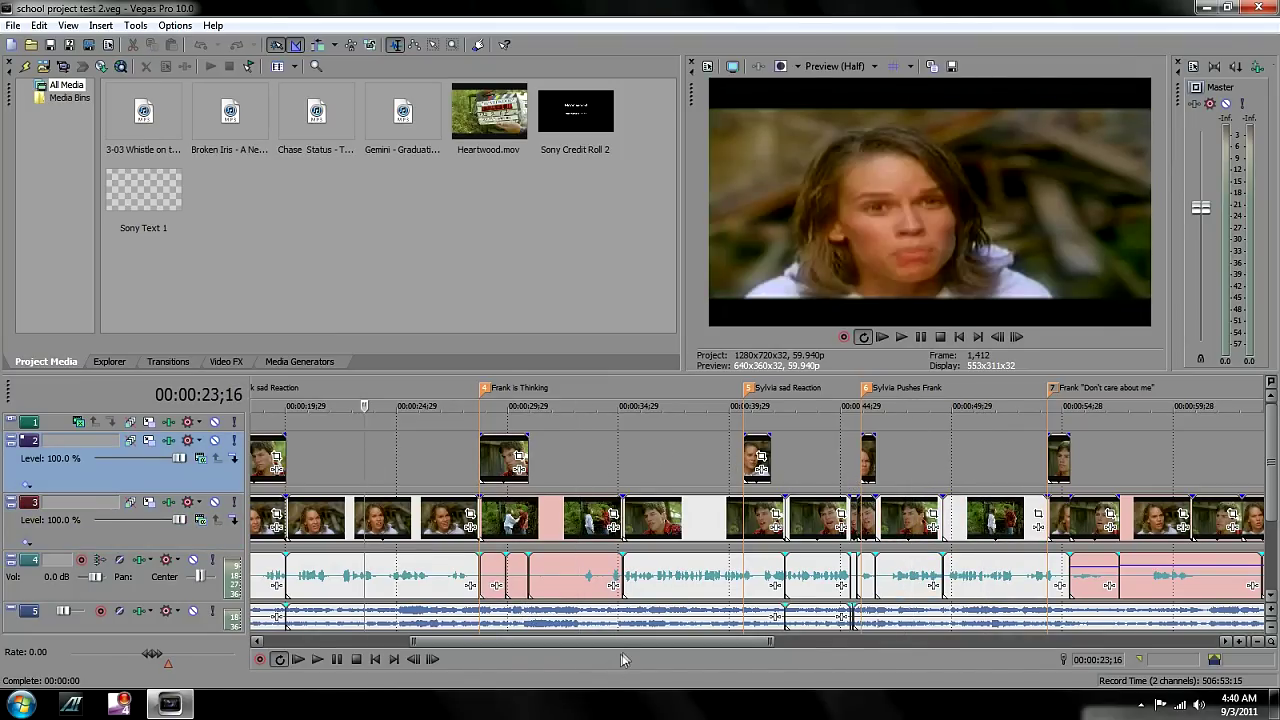
drag(641, 642, 497, 642)
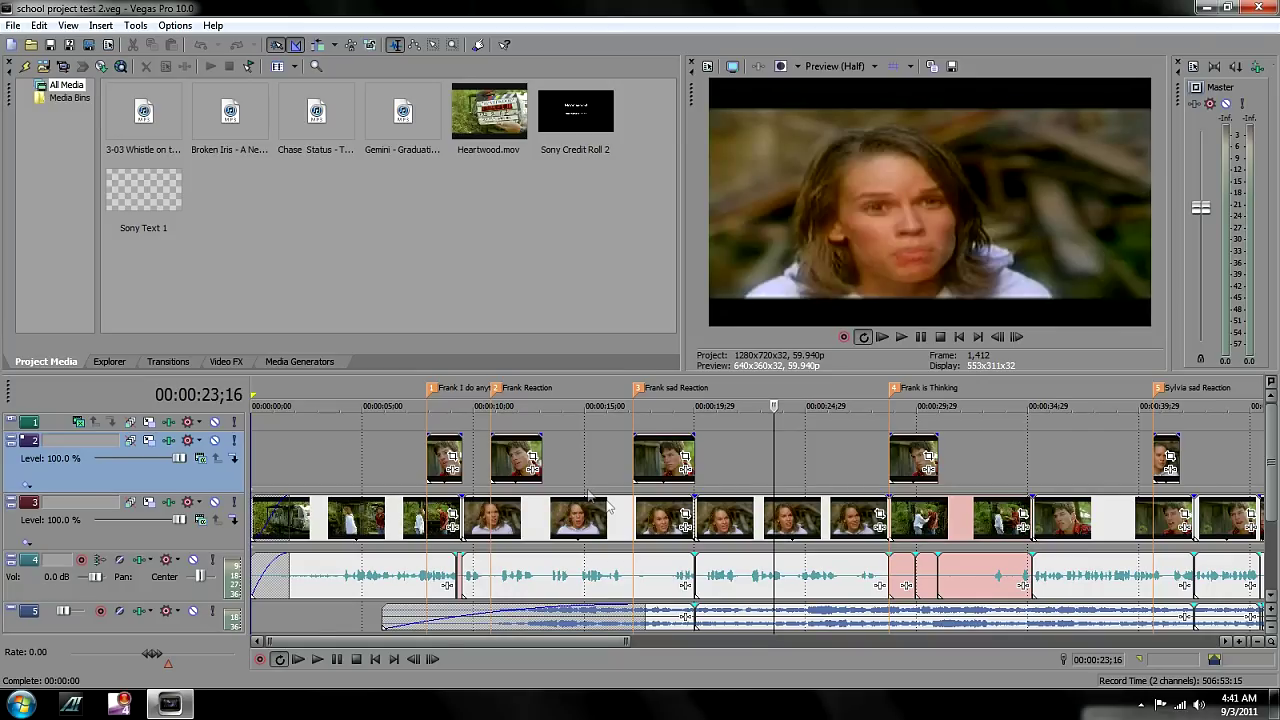
Place the cursor at 00:00:06;17 and mute the track 2 reaction-shot overlays.
scroll(592, 498, down, 2)
scroll(610, 508, down, 2)
scroll(617, 513, up, 2)
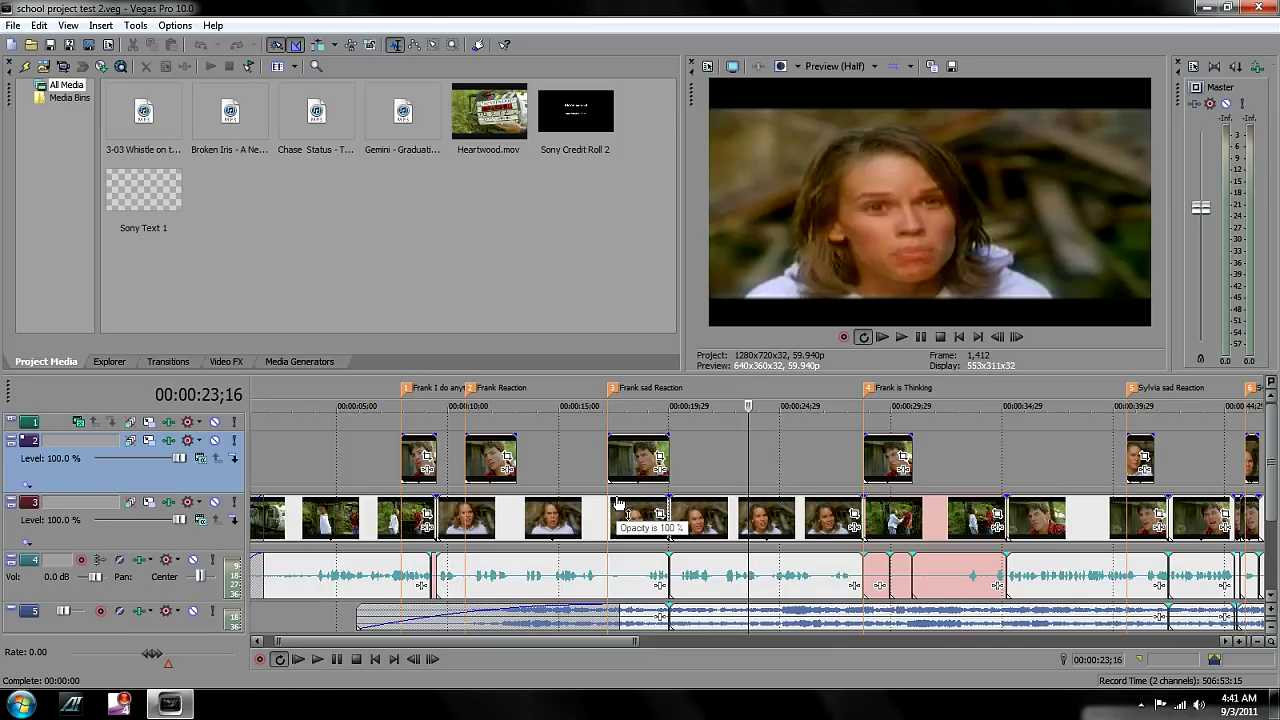
click(371, 458)
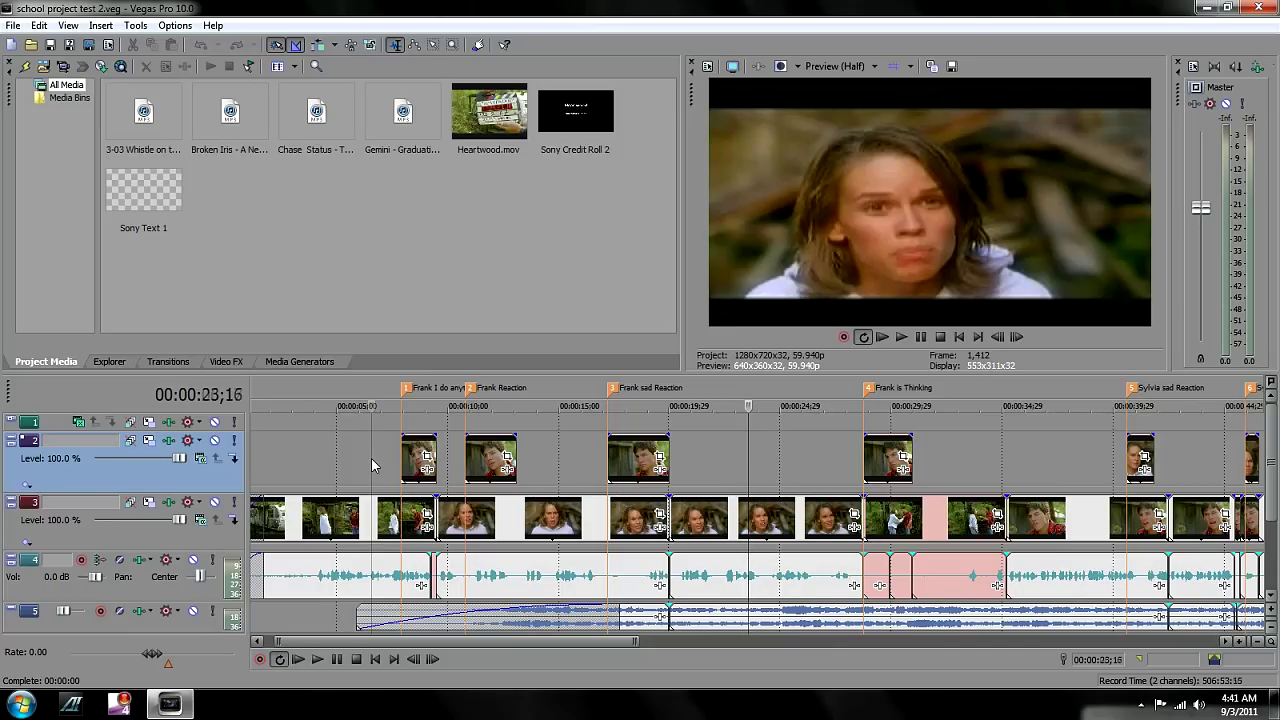
click(215, 440)
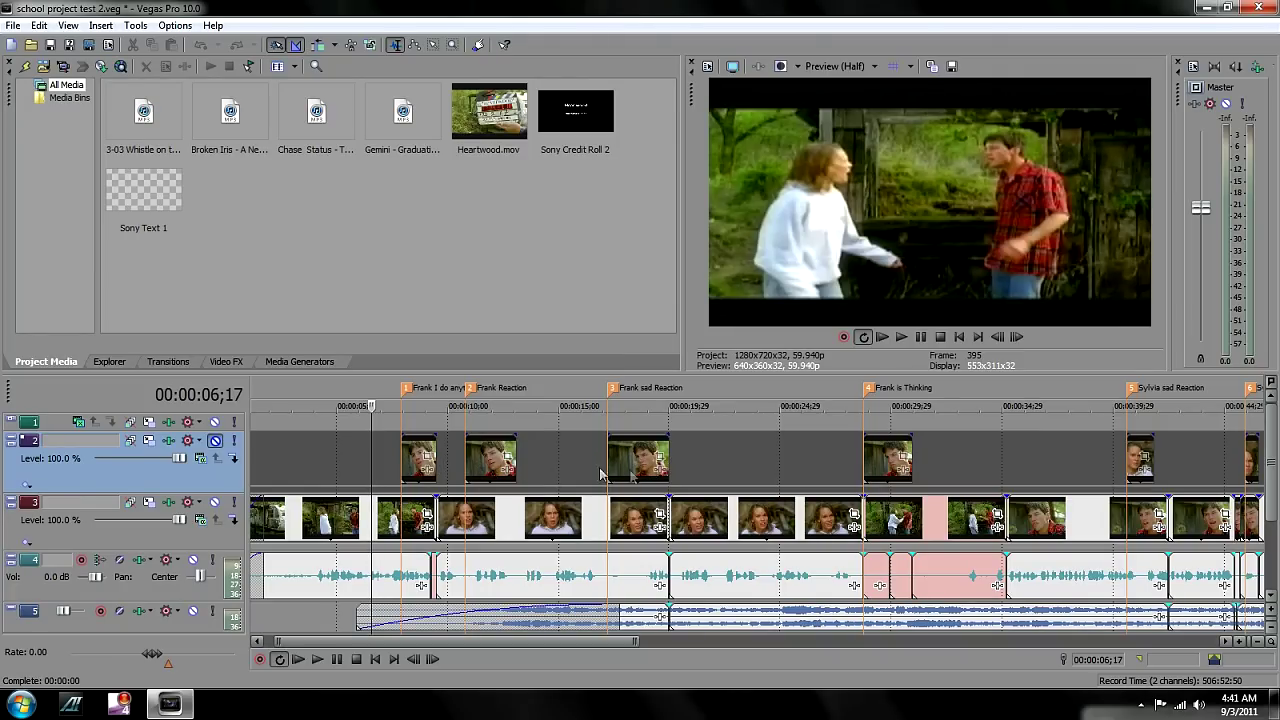
scroll(700, 487, up, 2)
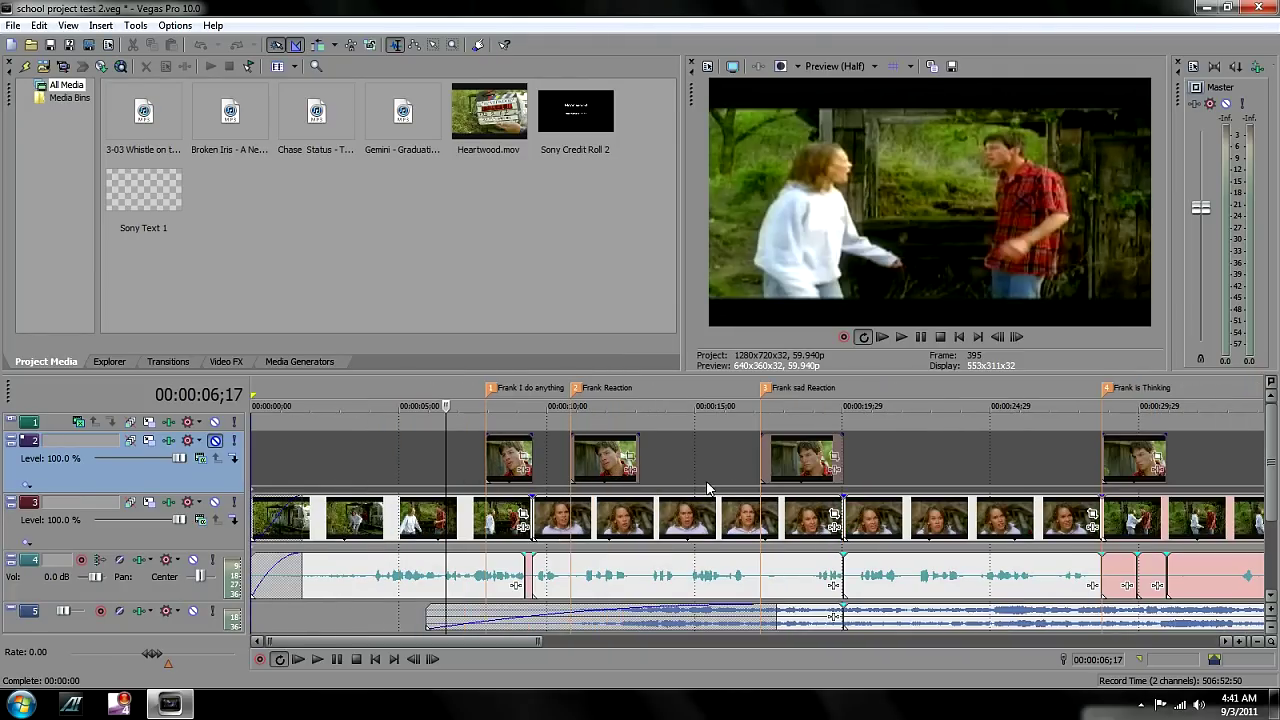
scroll(707, 488, down, 2)
scroll(750, 495, up, 3)
scroll(782, 500, up, 1)
scroll(782, 500, down, 1)
scroll(782, 500, down, 1)
click(318, 660)
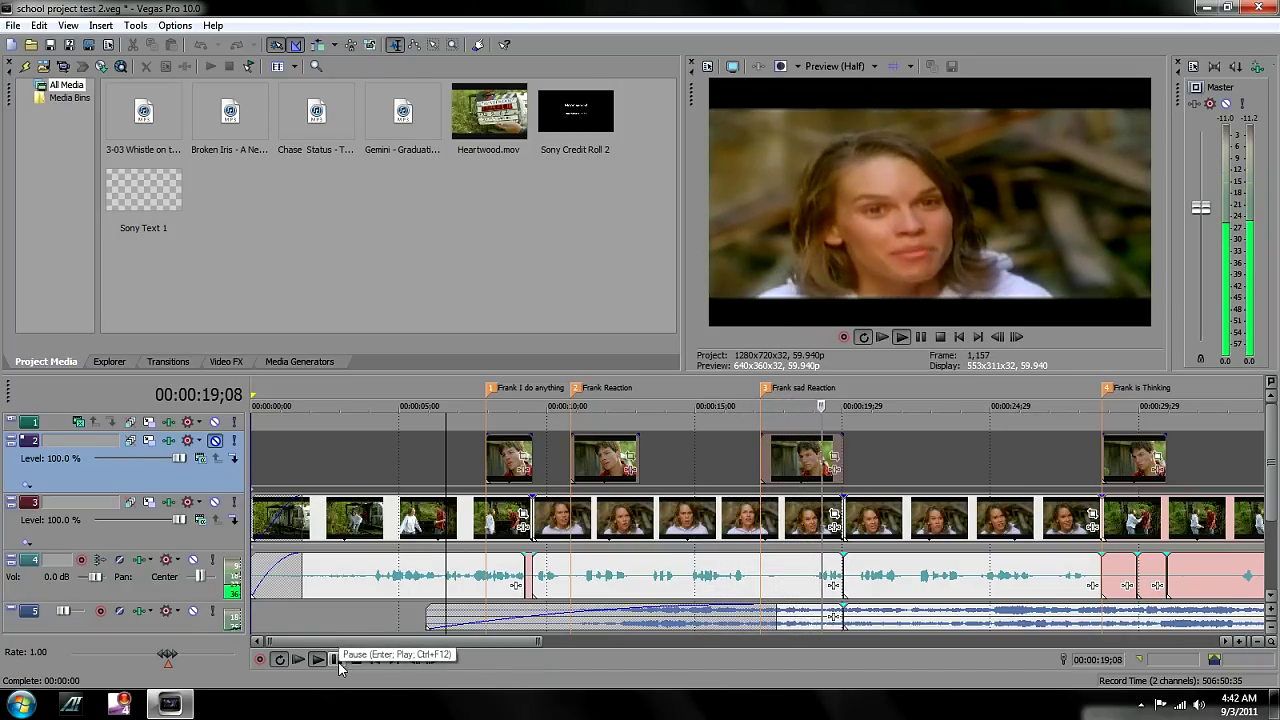
click(337, 660)
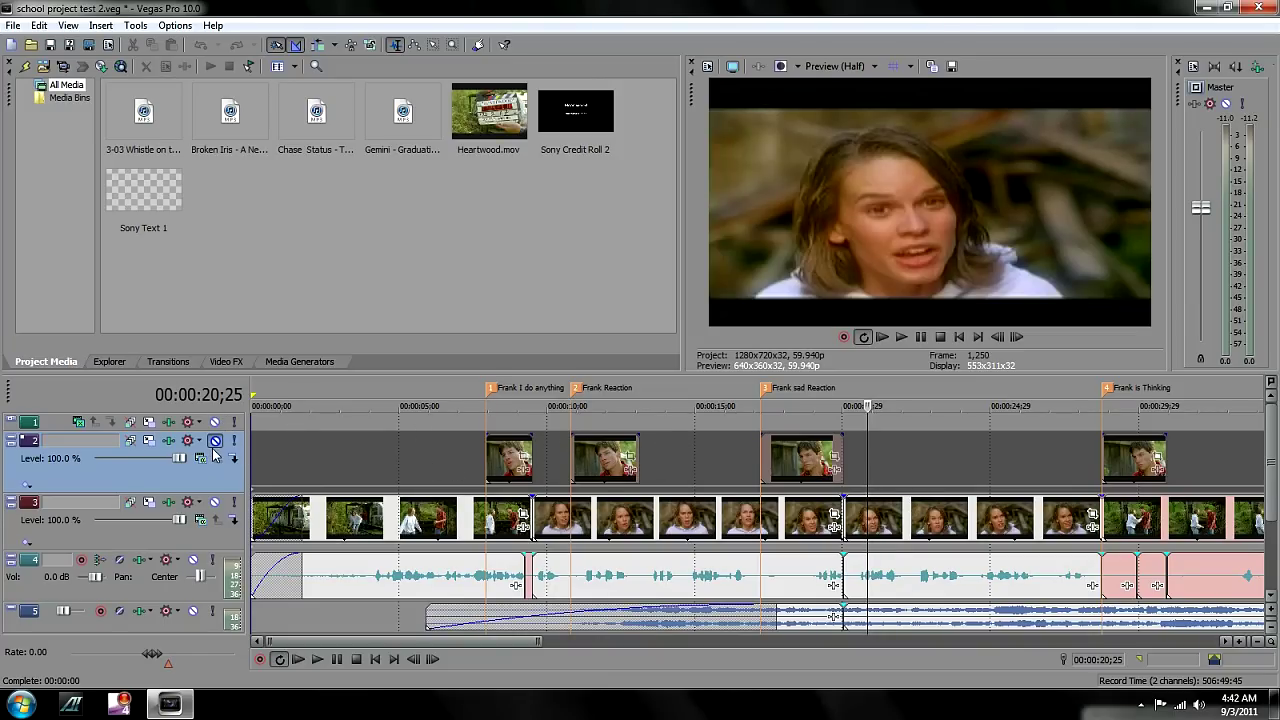
click(447, 468)
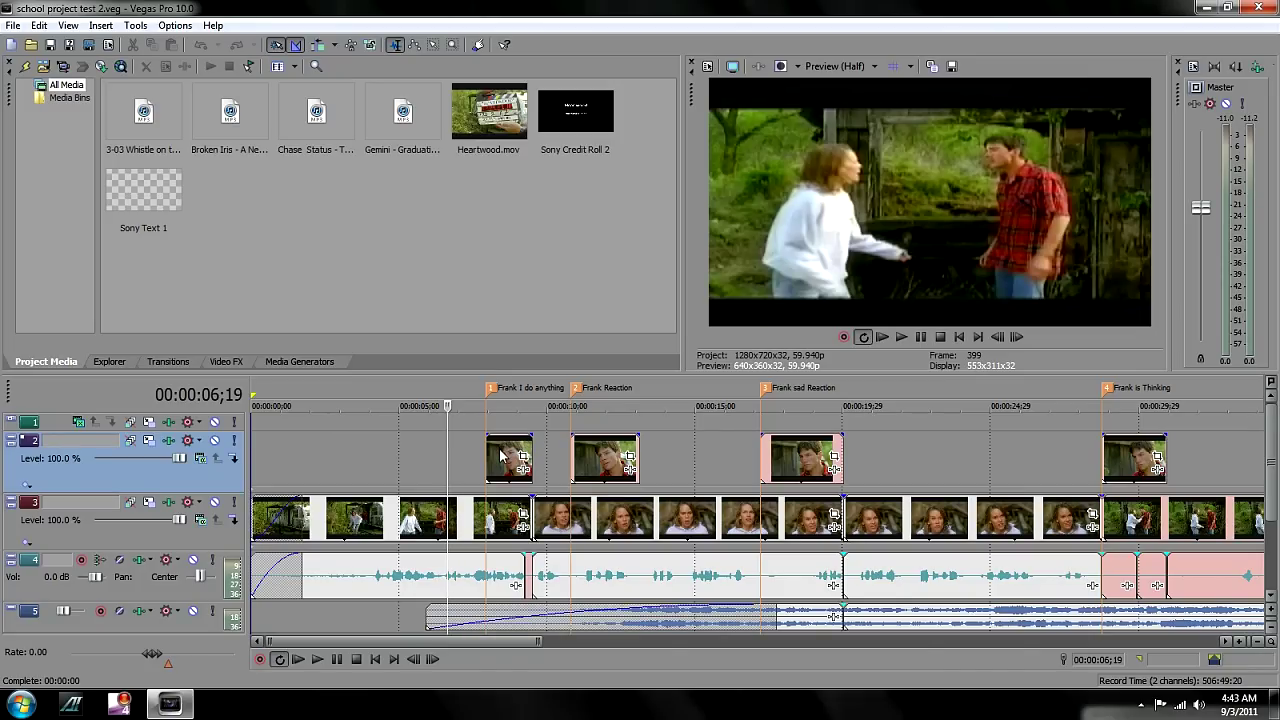
Play the scene from 00:00:06;19 with Frank's reaction close-ups showing again.
key(space)
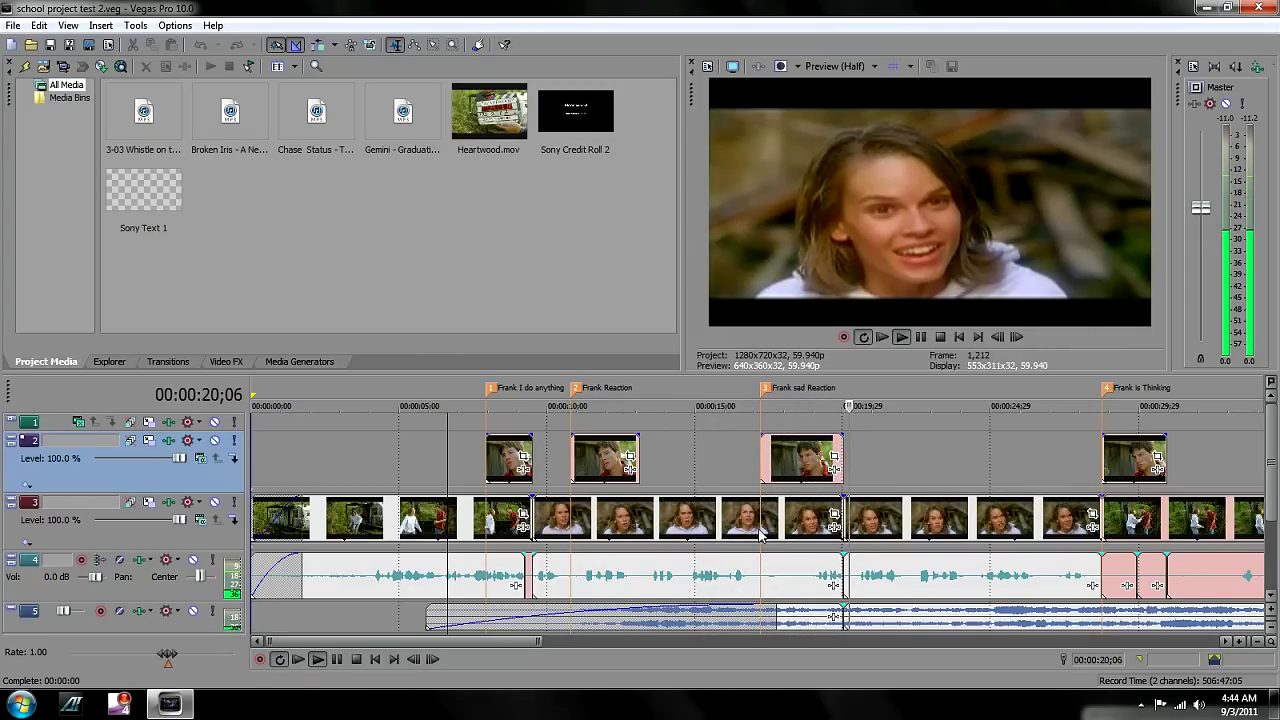
key(space)
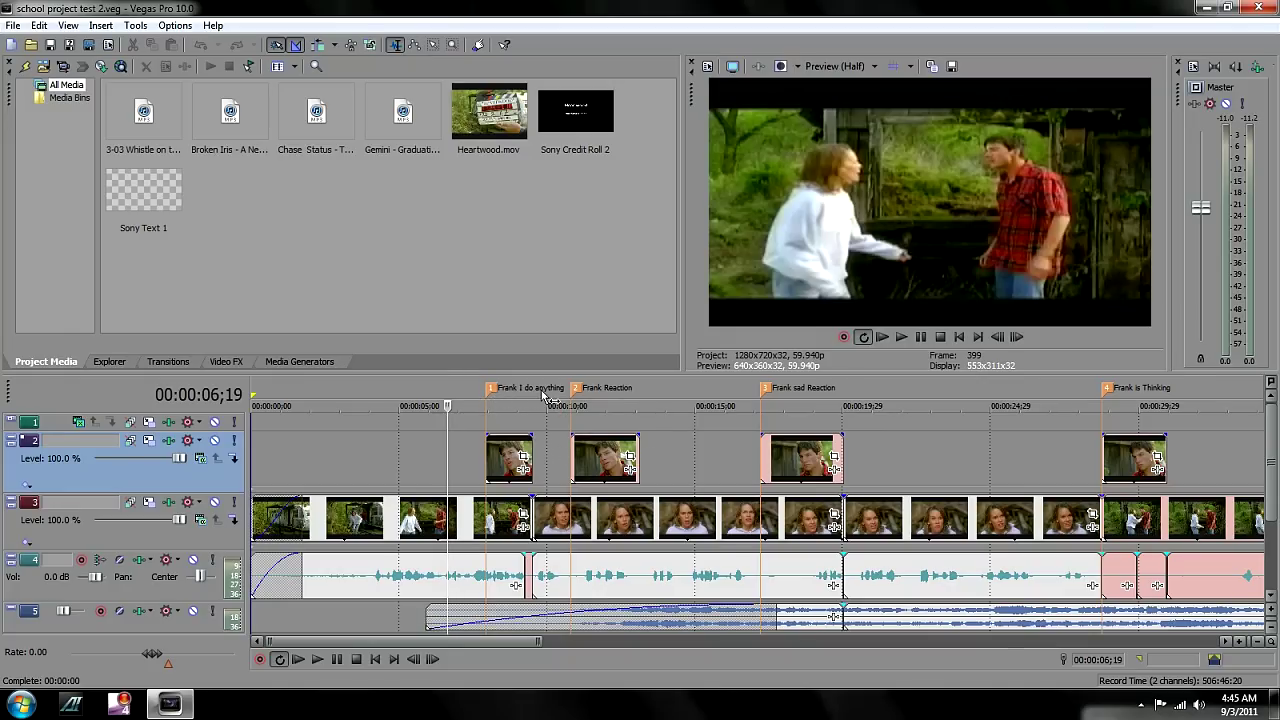
scroll(580, 436, up, 2)
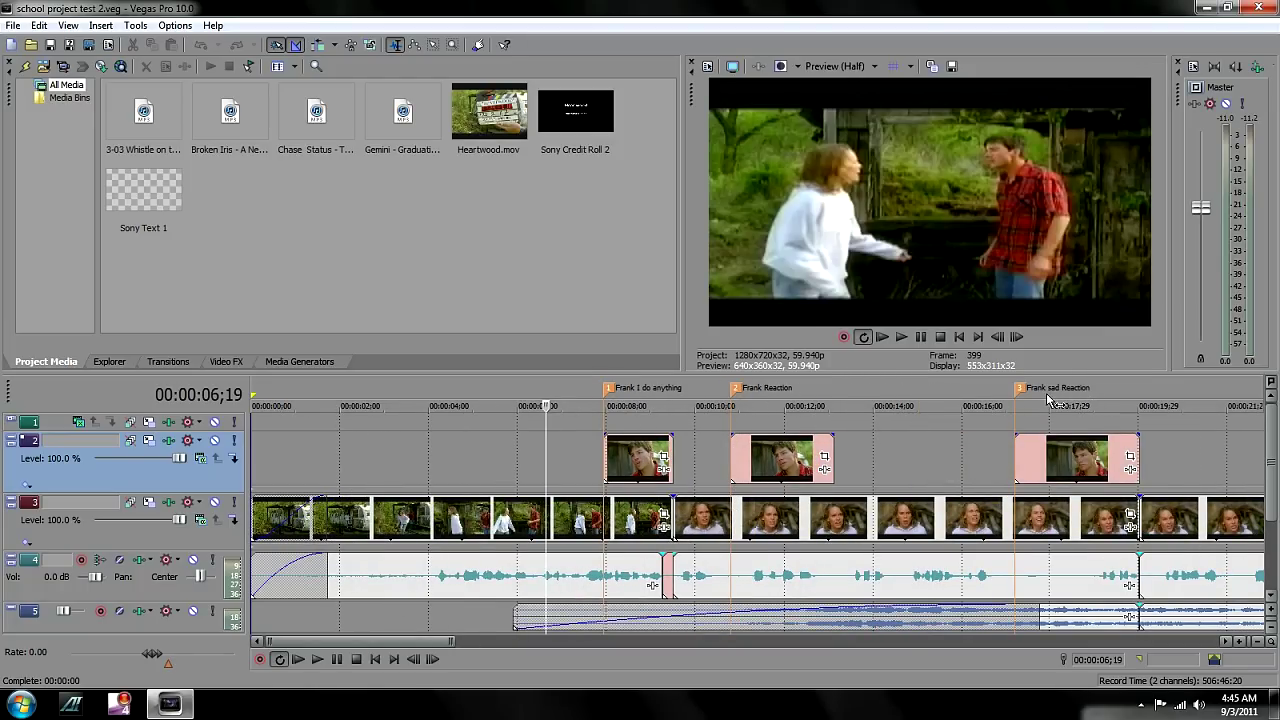
scroll(1053, 408, down, 2)
scroll(940, 420, down, 2)
scroll(869, 427, down, 1)
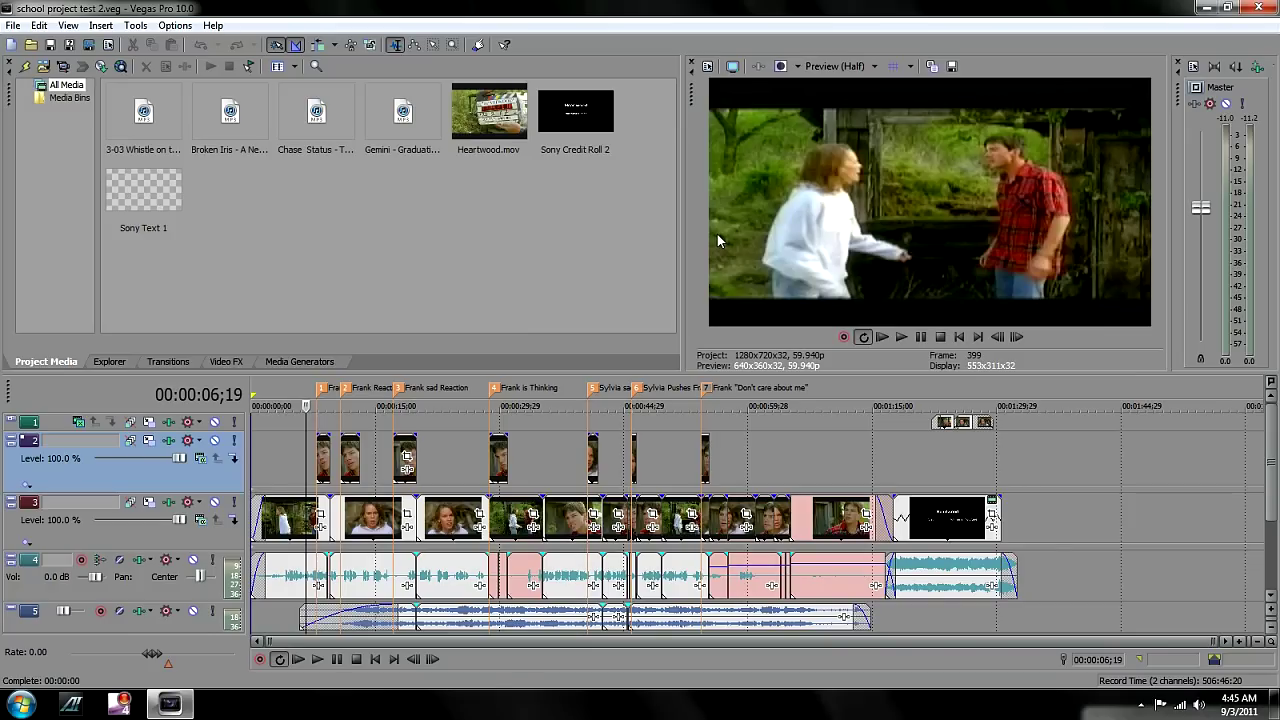
Save the school project test 2 project with File > Save.
click(13, 25)
click(63, 101)
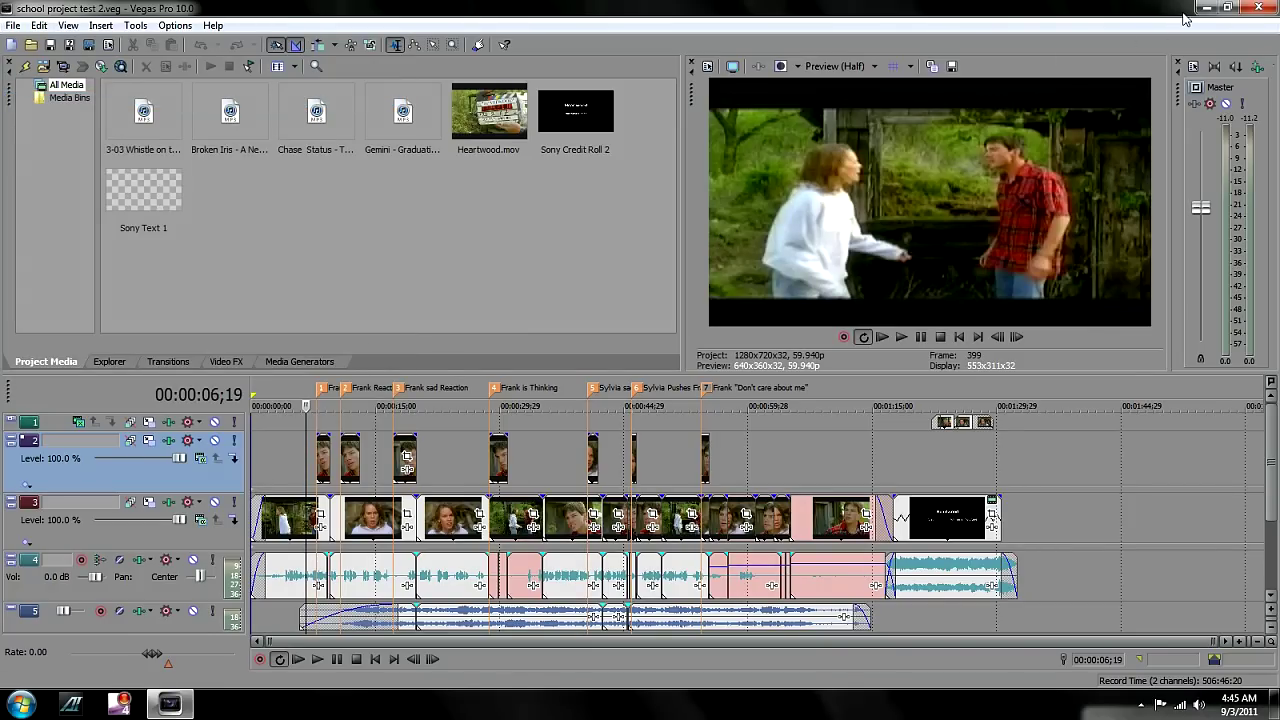